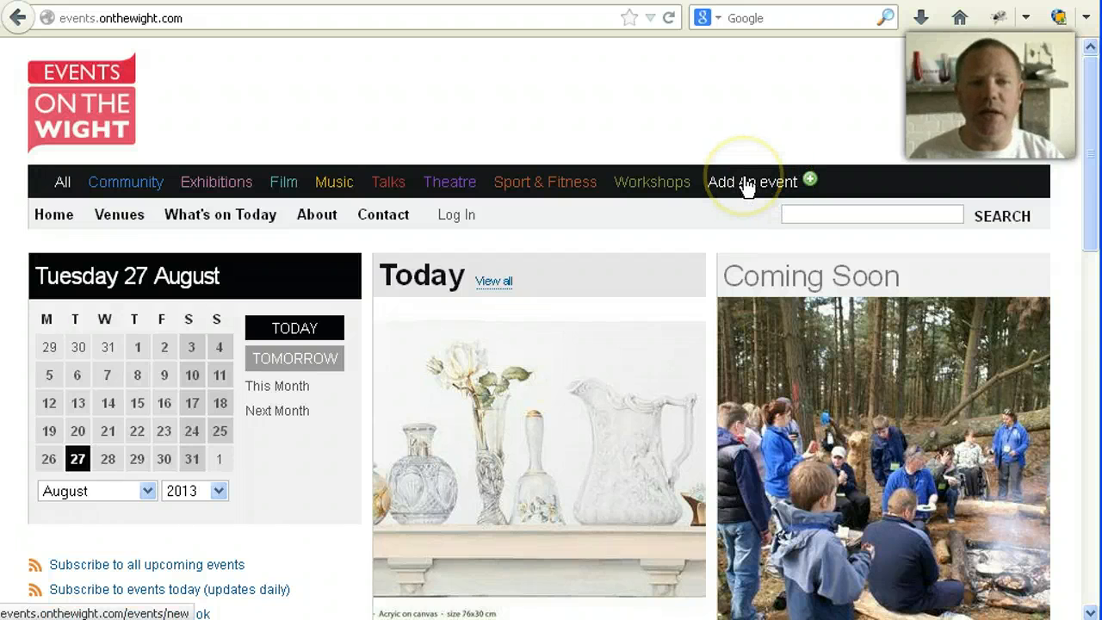
# Choose 'Add An event' in the top navigation to reach the site's Log in page.
pyautogui.click(746, 186)
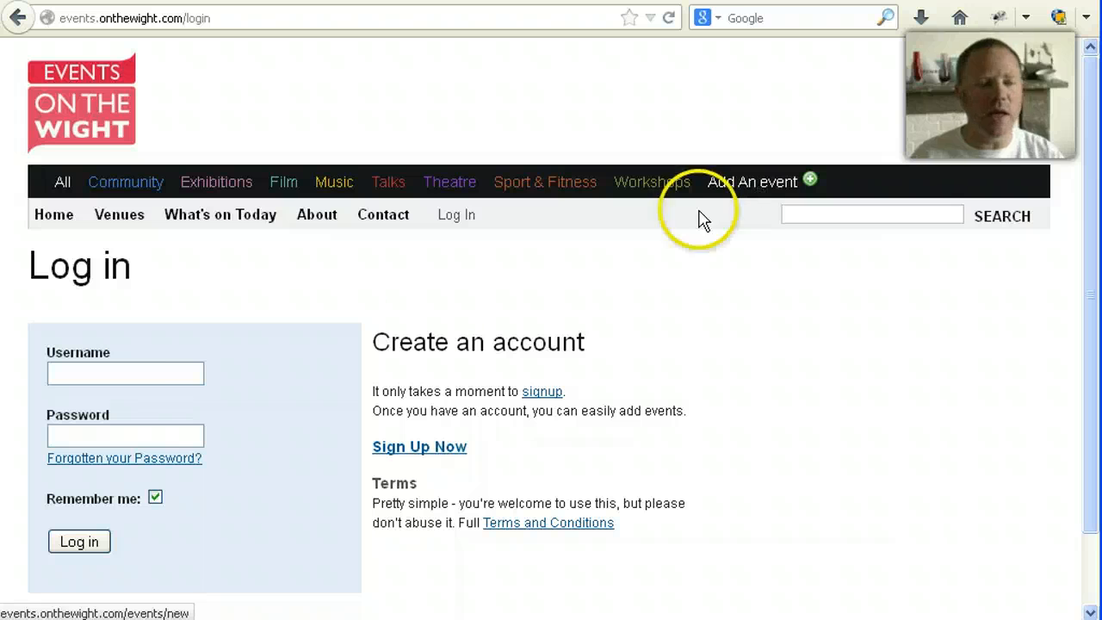
# Log in with the account username and the browser-autofilled password.
pyautogui.click(174, 375)
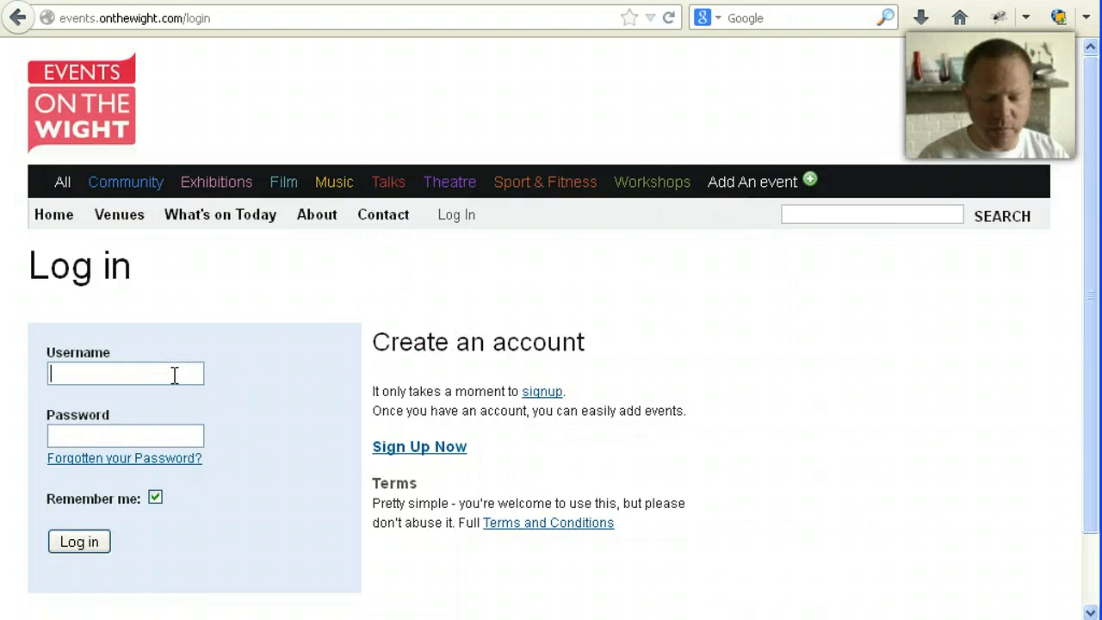
pyautogui.write('peterp')
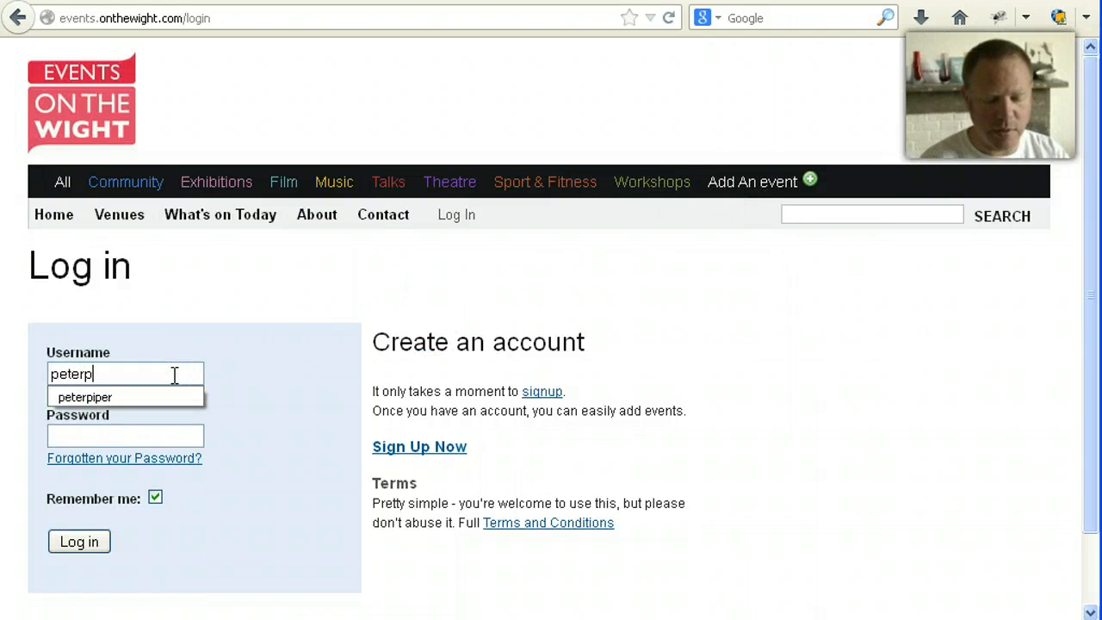
pyautogui.write('iper')
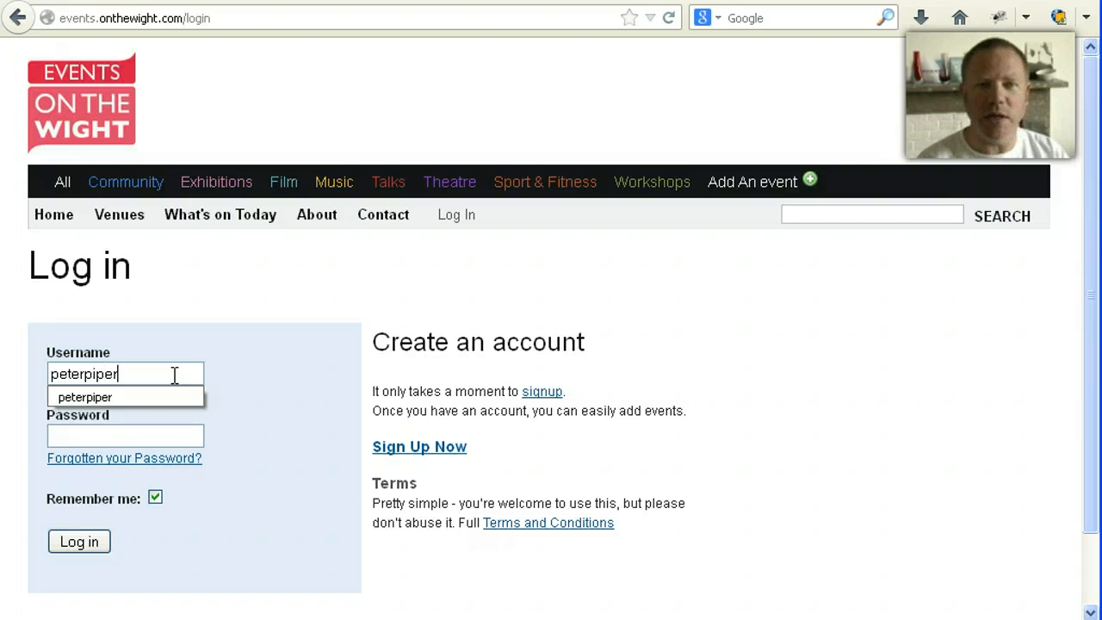
pyautogui.press('Tab')
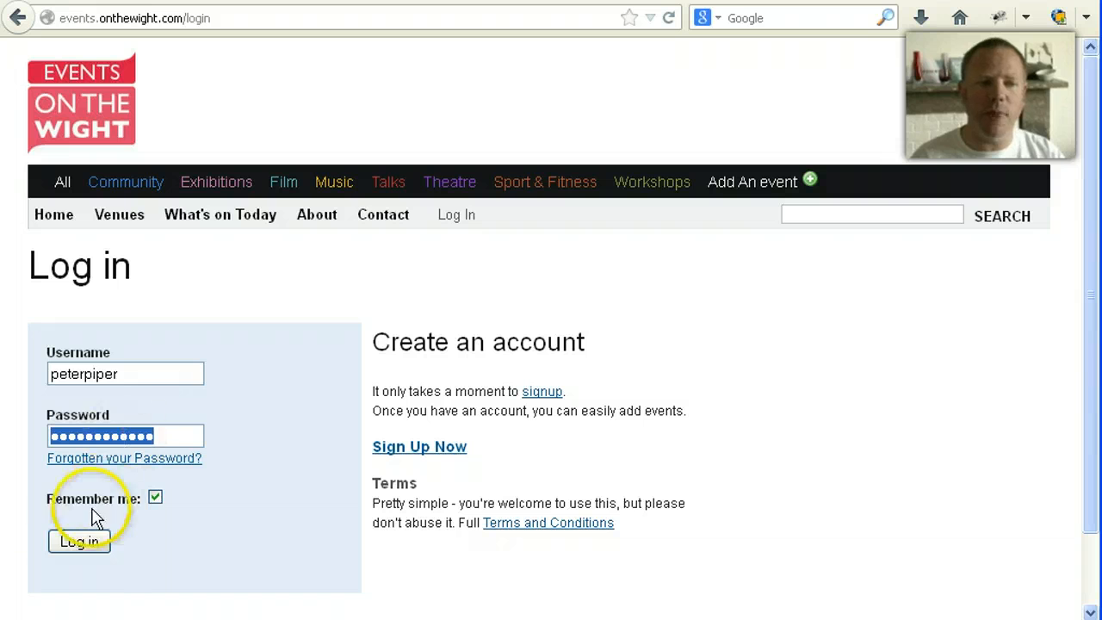
pyautogui.click(74, 546)
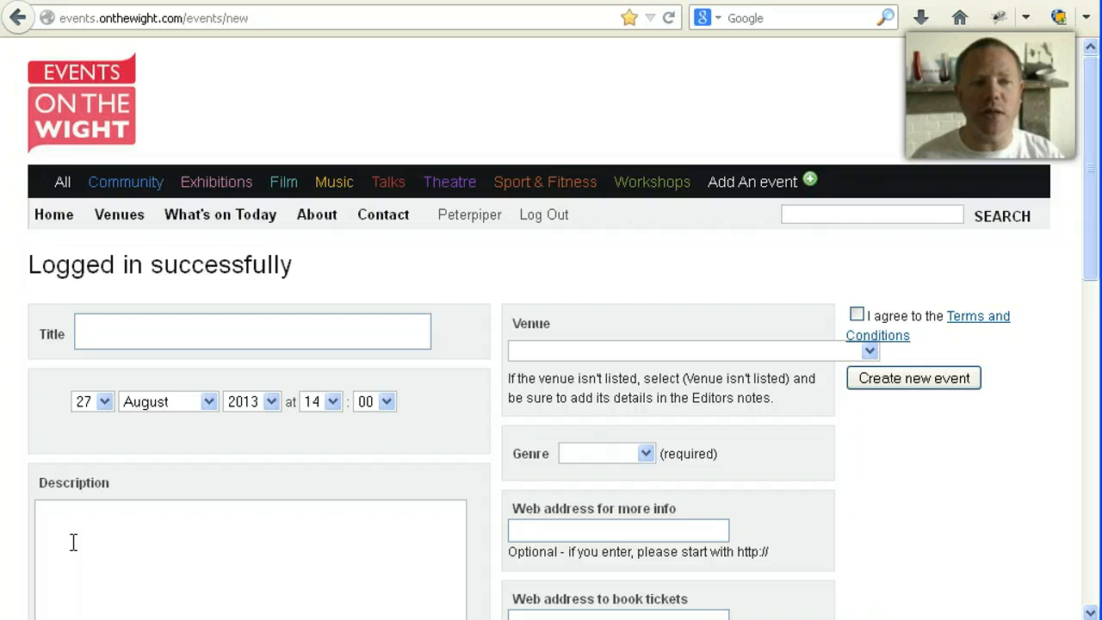
# Title the event 'Christmas dinner' and set its date to 25 November 2013 at 12:30.
pyautogui.click(153, 330)
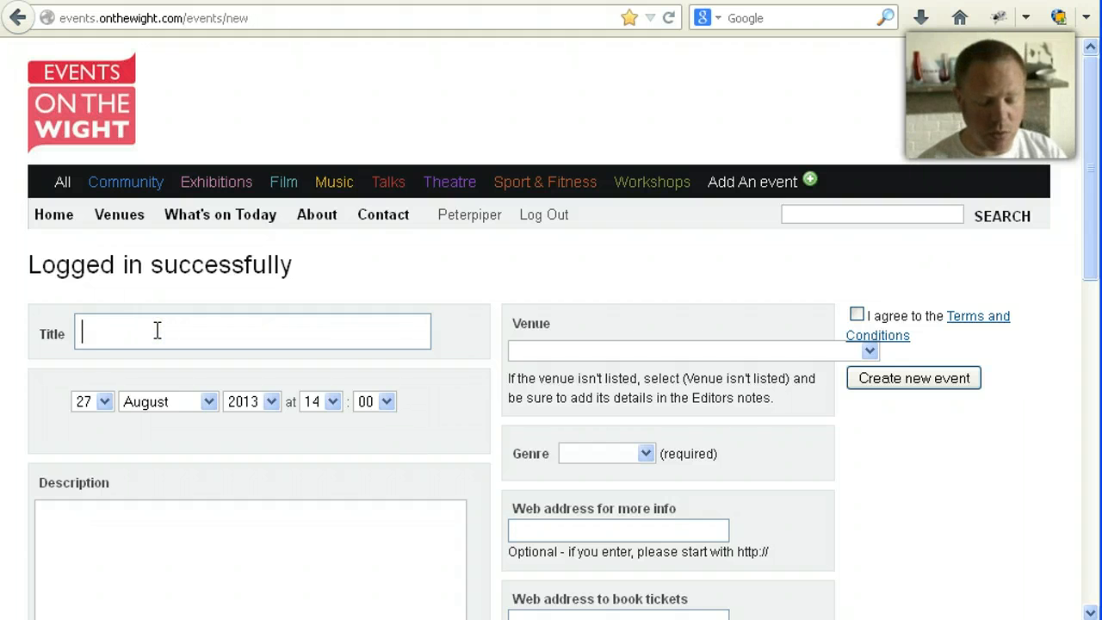
pyautogui.write('Christmas ')
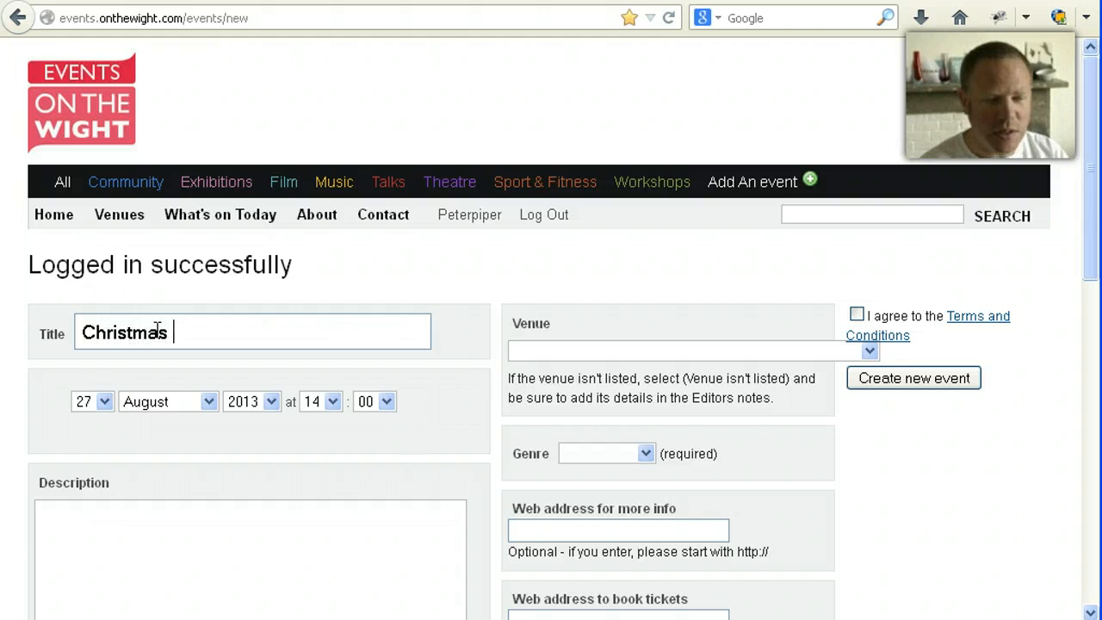
pyautogui.write('dinner')
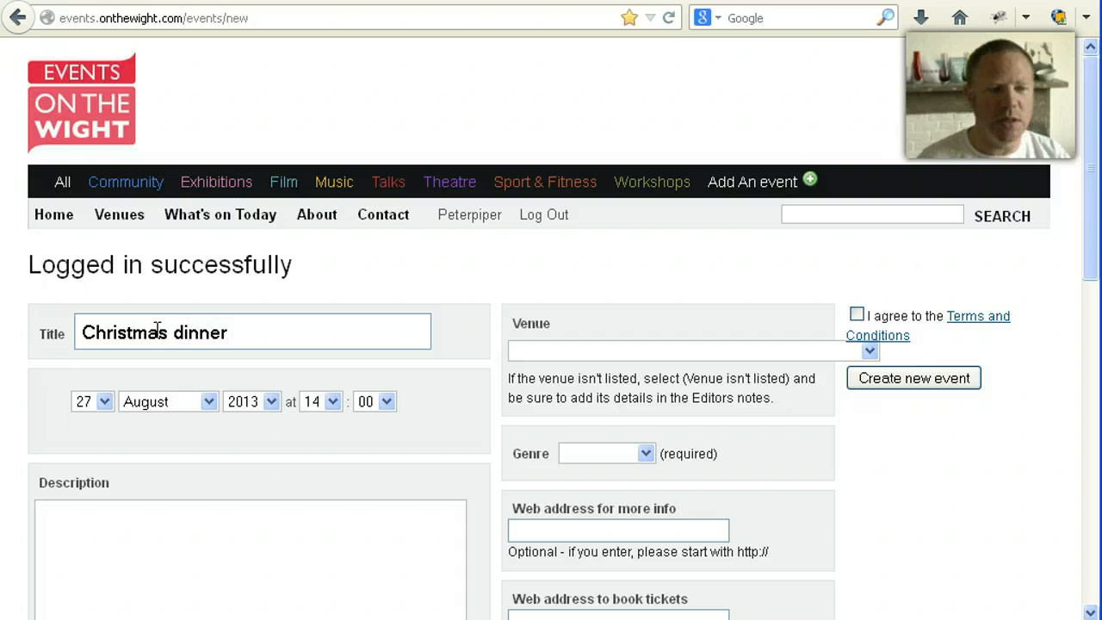
pyautogui.click(105, 403)
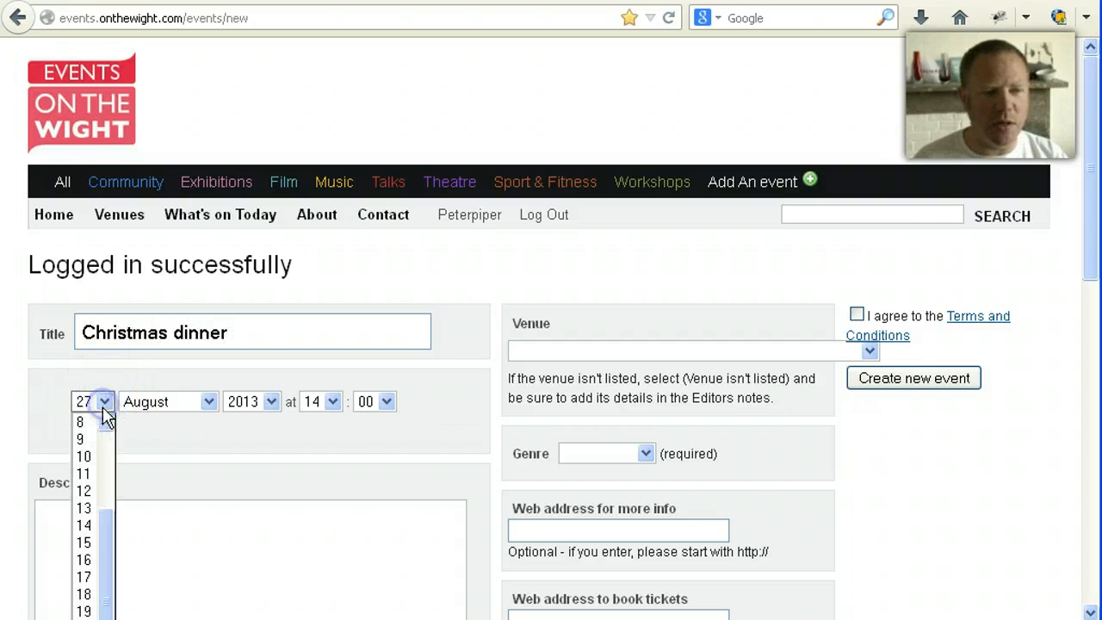
pyautogui.moveTo(109, 610); pyautogui.dragTo(109, 618)
pyautogui.click(86, 619)
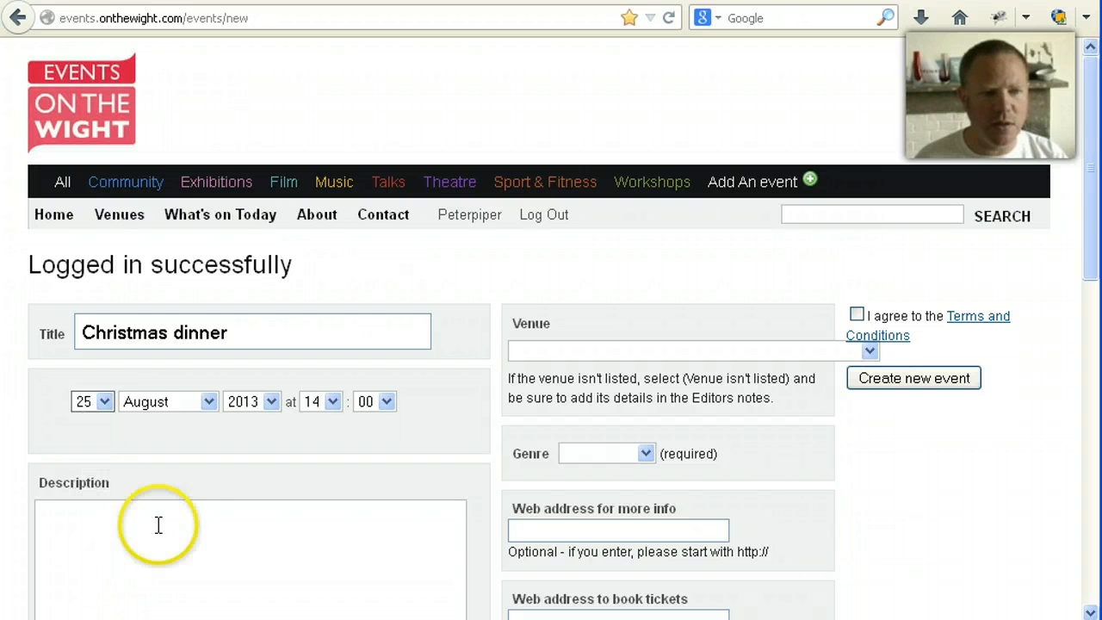
pyautogui.click(207, 403)
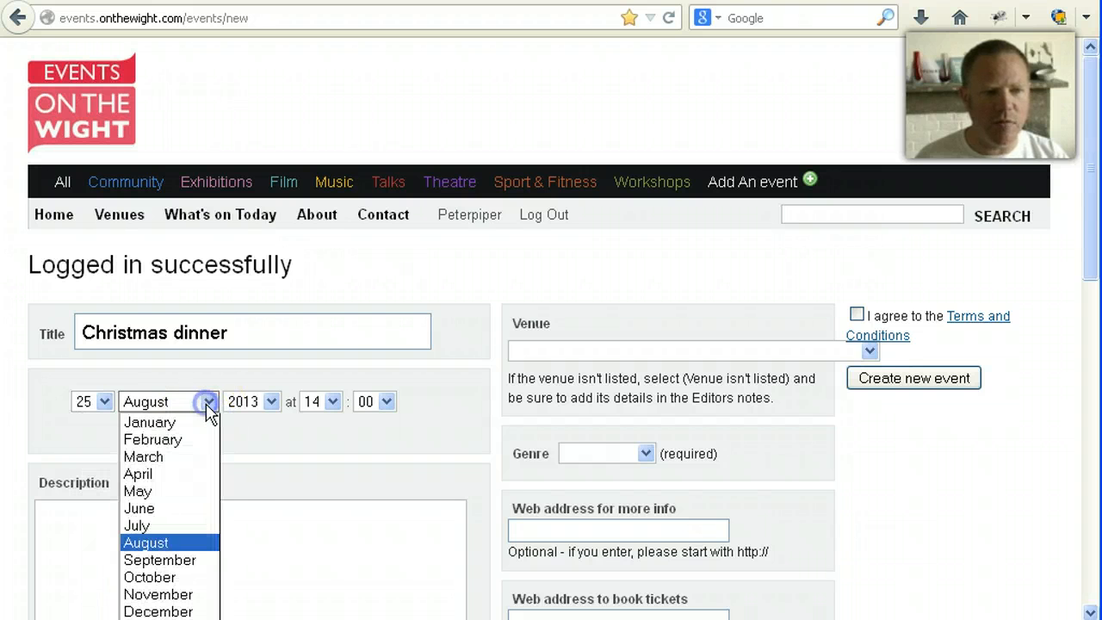
pyautogui.click(197, 594)
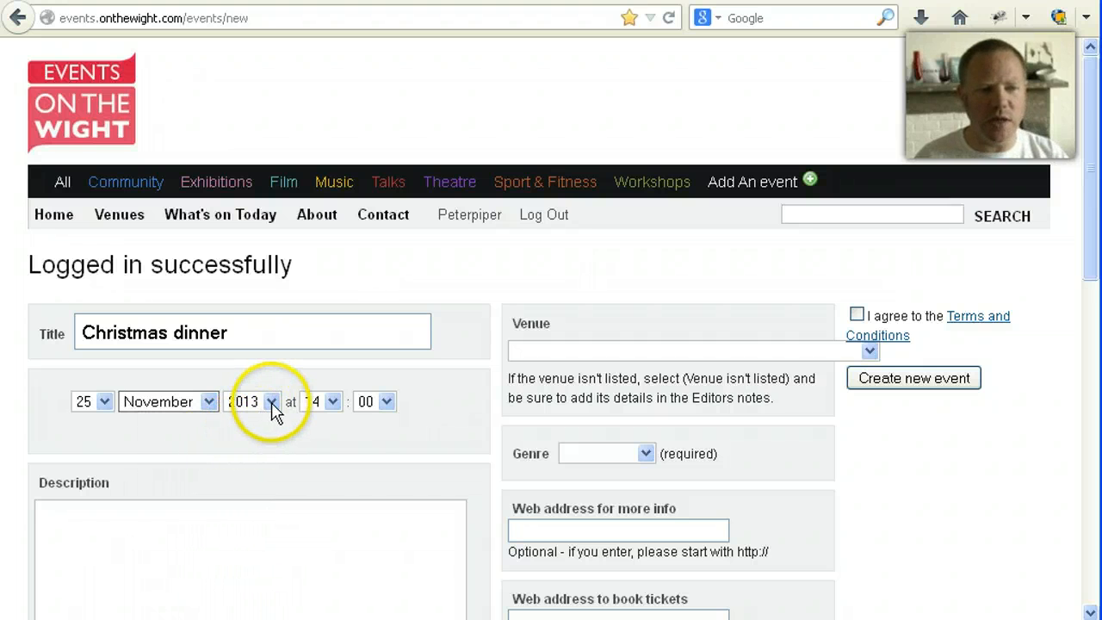
pyautogui.click(332, 405)
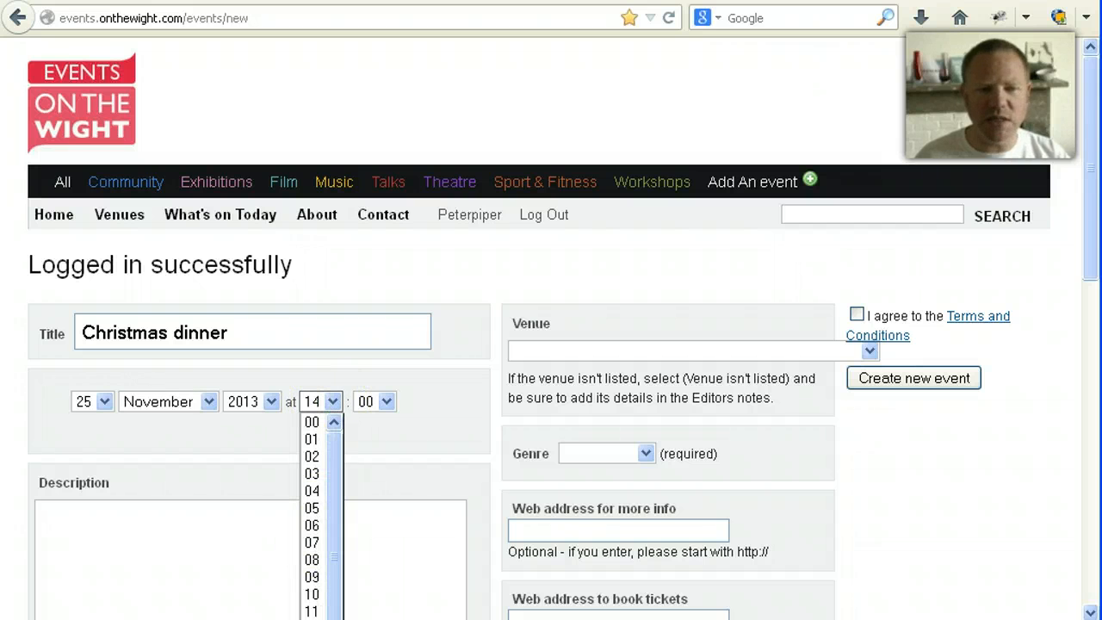
pyautogui.click(313, 618)
pyautogui.click(385, 404)
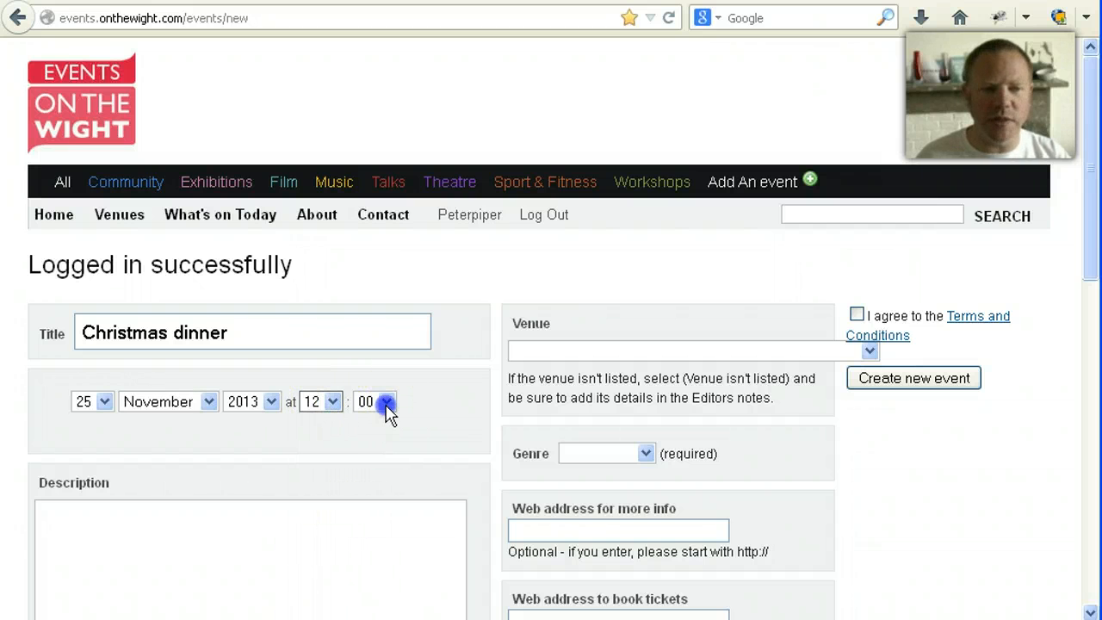
pyautogui.click(376, 526)
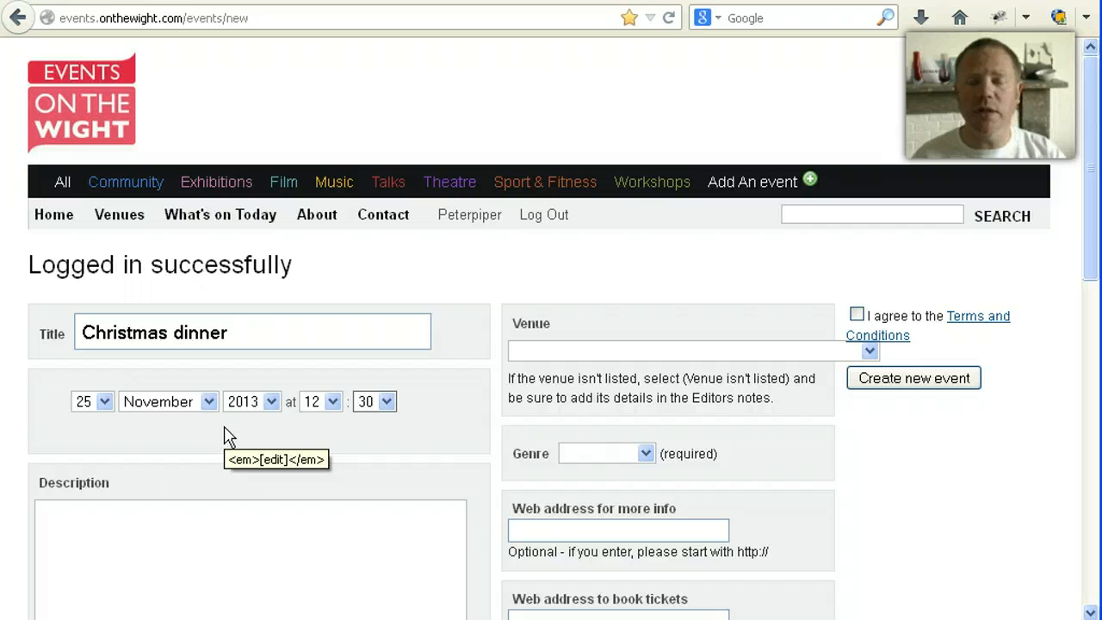
pyautogui.click(445, 392)
# Replace the draft 'Dinner' description with the pasted five-paragraph arrival, price, venue and festivities text.
pyautogui.scroll(-3, 445, 398)
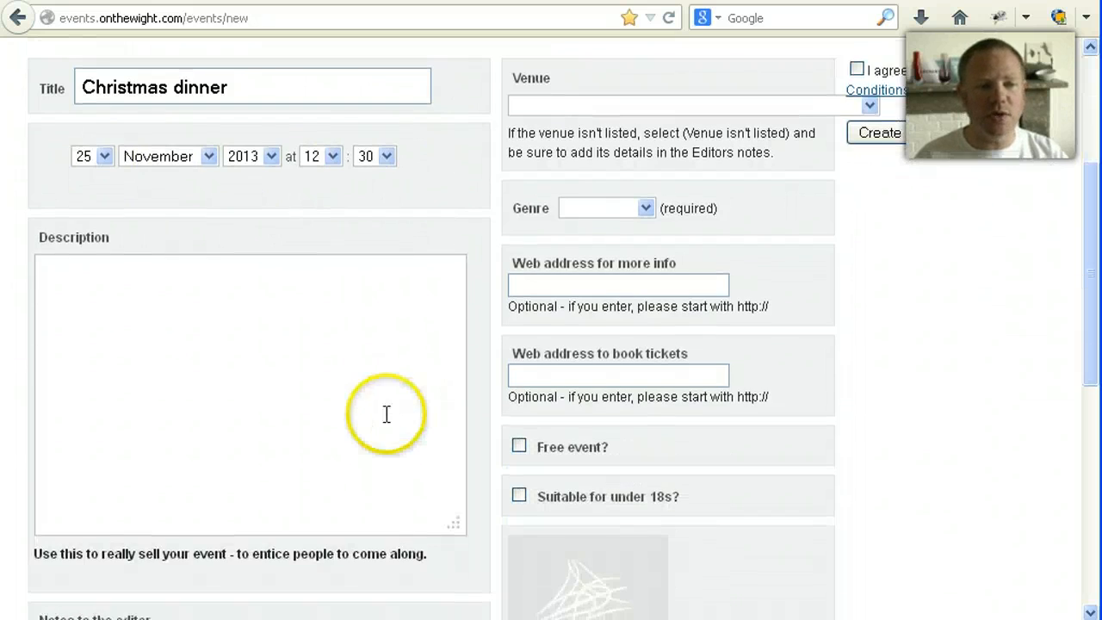
pyautogui.click(387, 415)
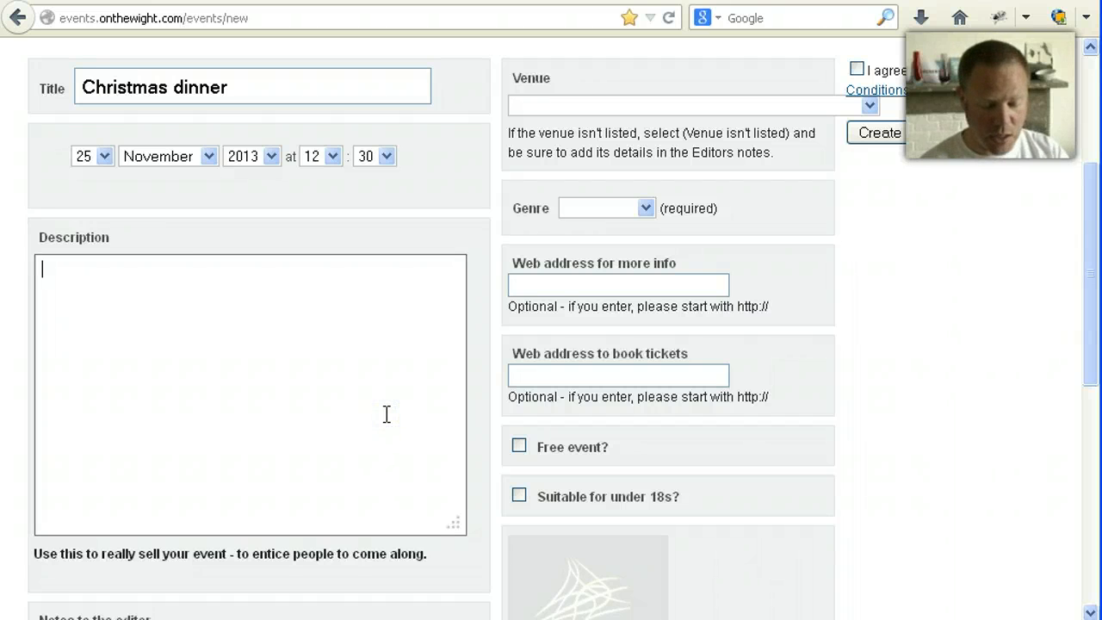
pyautogui.write('Dinner')
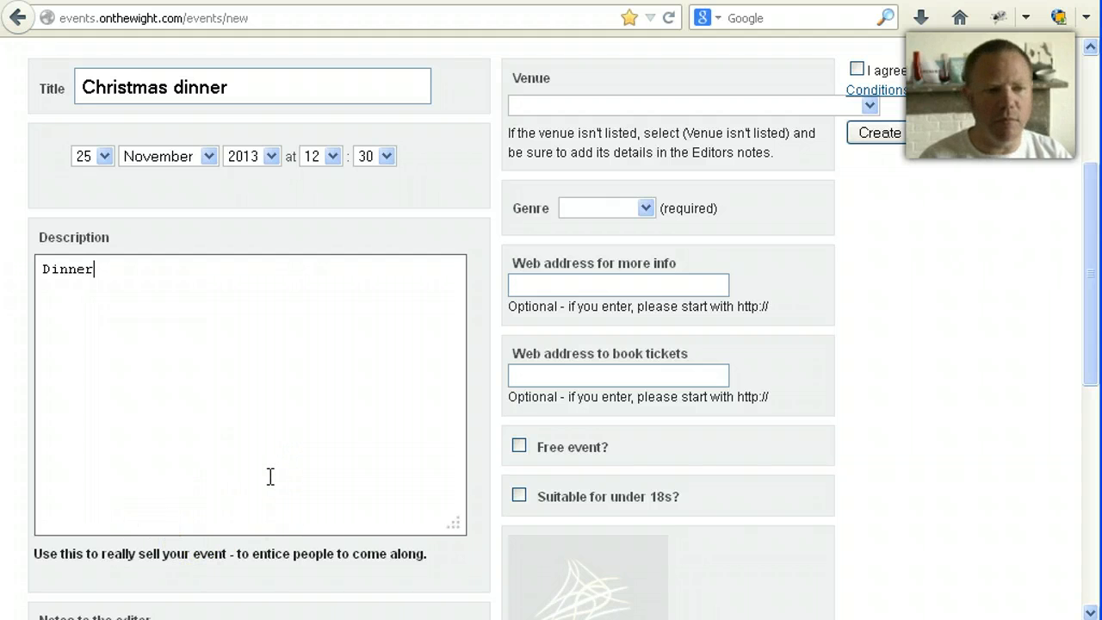
pyautogui.hotkey('ctrl', 'a')
pyautogui.write("Arrive at 12:00 Midday for eating at 12:30. It's expected to finish at 3pm.  Price of the meal is by donation, but it's recommend that £15 per person would be reasonable. Feel free to pay more!  Dinner at the Ventnor Winter Gardens in aid of St Catherine's school.  Alongside the delicious meal, songs will be sung and a jolly time will be had by all.  Bring your presents and good cheer.")
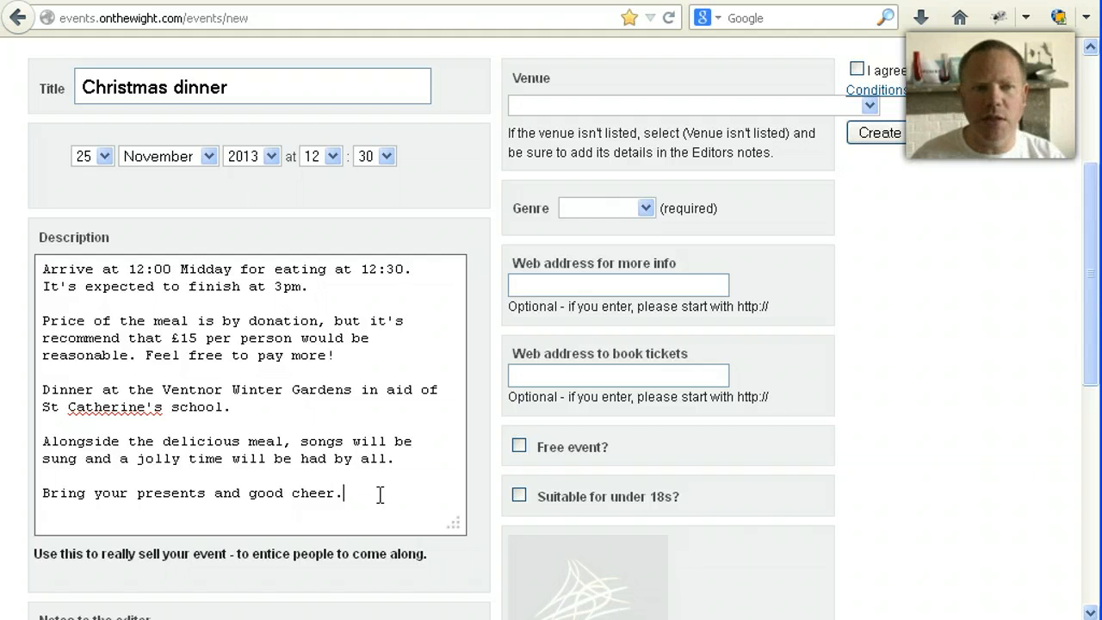
pyautogui.moveTo(361, 492); pyautogui.dragTo(29, 237)
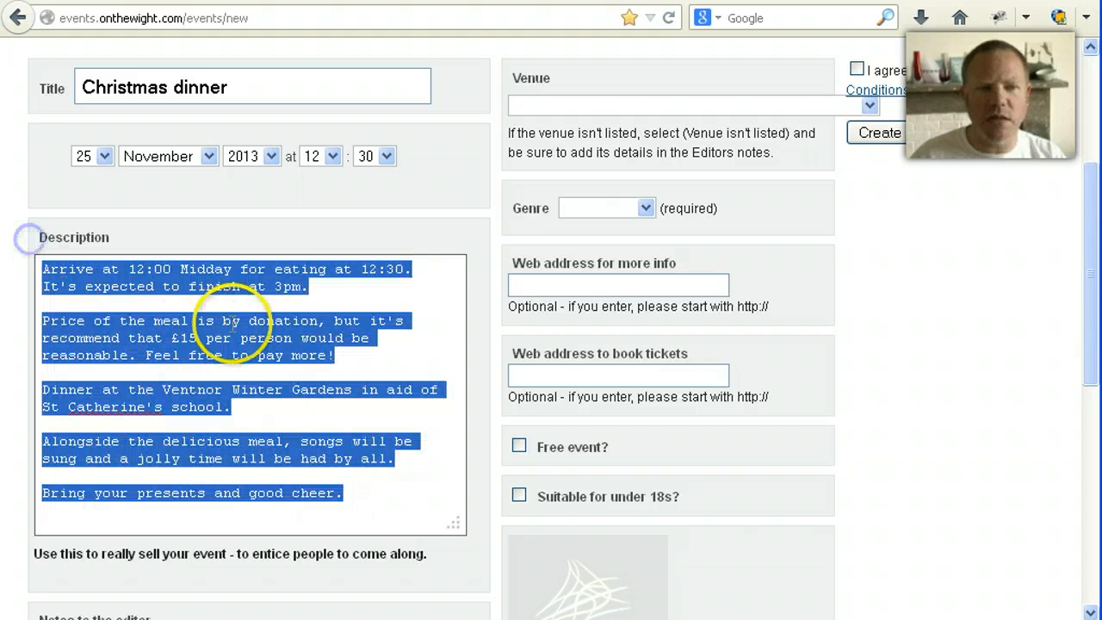
pyautogui.click(327, 300)
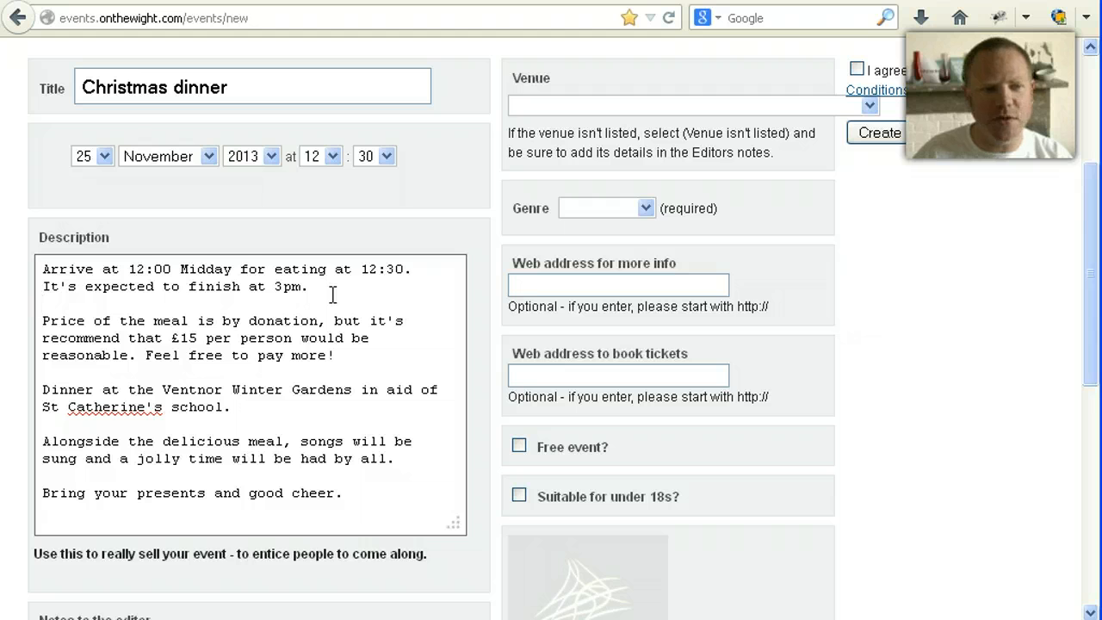
# Scroll down to the Notes to the editor box and put the caret in it.
pyautogui.scroll(-5, 332, 294)
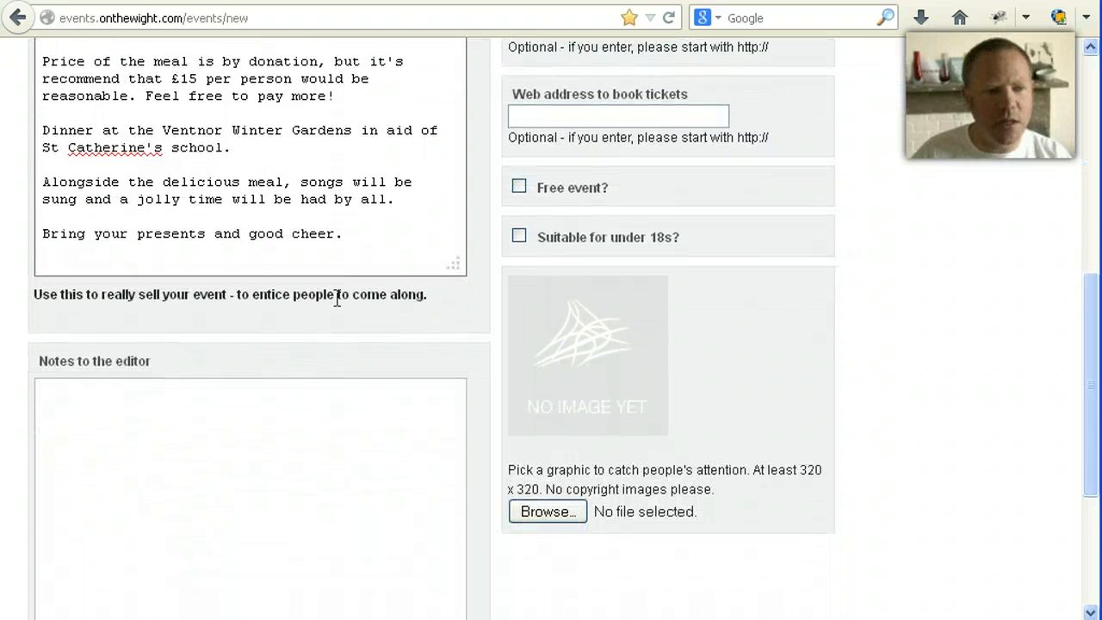
pyautogui.scroll(-2, 336, 297)
pyautogui.click(260, 352)
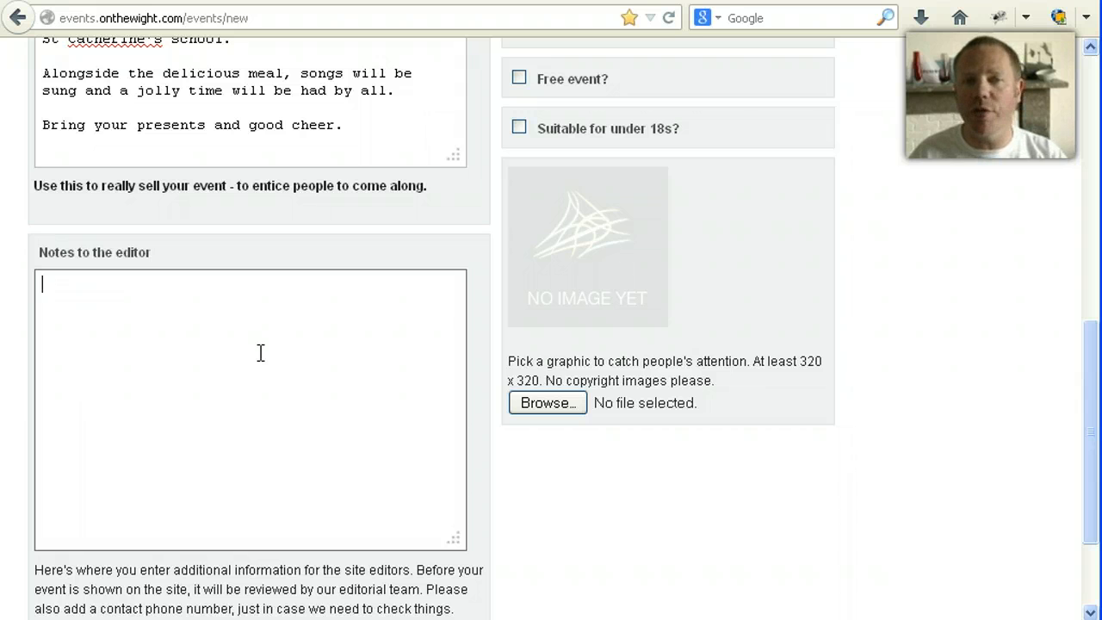
pyautogui.click(260, 352)
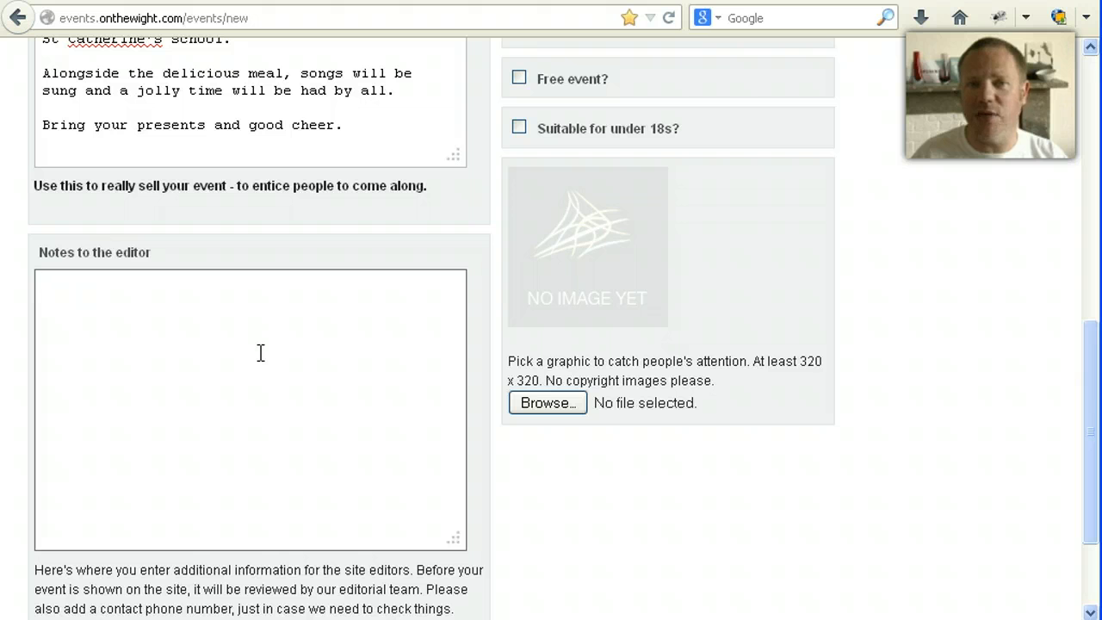
pyautogui.click(260, 352)
pyautogui.scroll(-1, 260, 351)
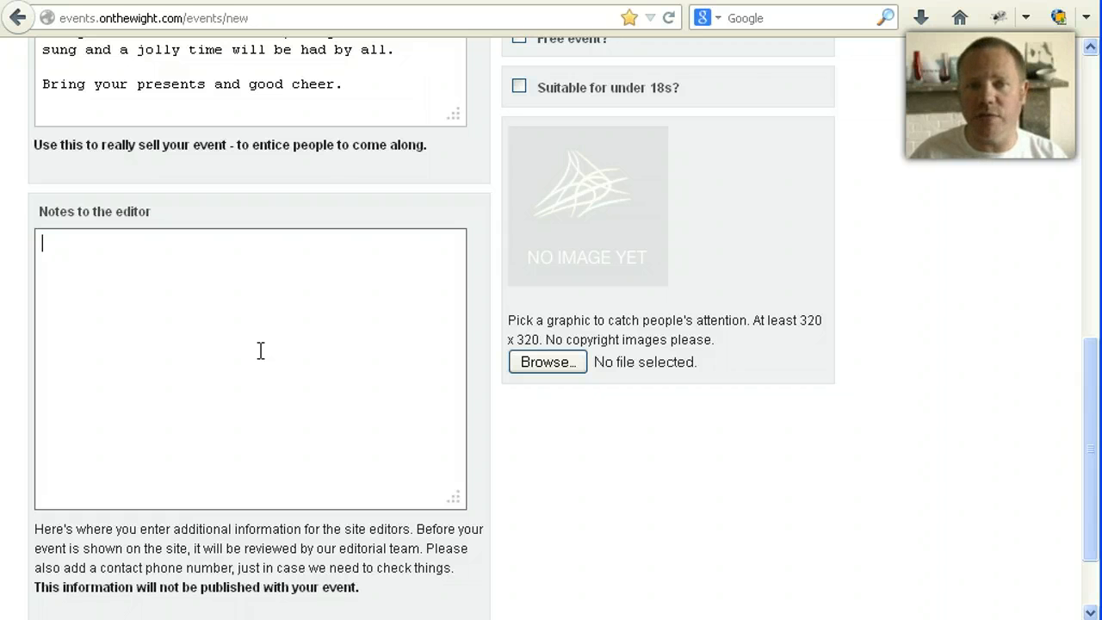
# Paste the signed editor note and add a corrected line about being on holiday next week.
pyautogui.click(184, 381)
pyautogui.write('Hello, my name is Peter. Please feel free to call me on 811 111 for further details.  Thanks for your help.  We will point people to your Events site, so they can find out about our event.  Peter')
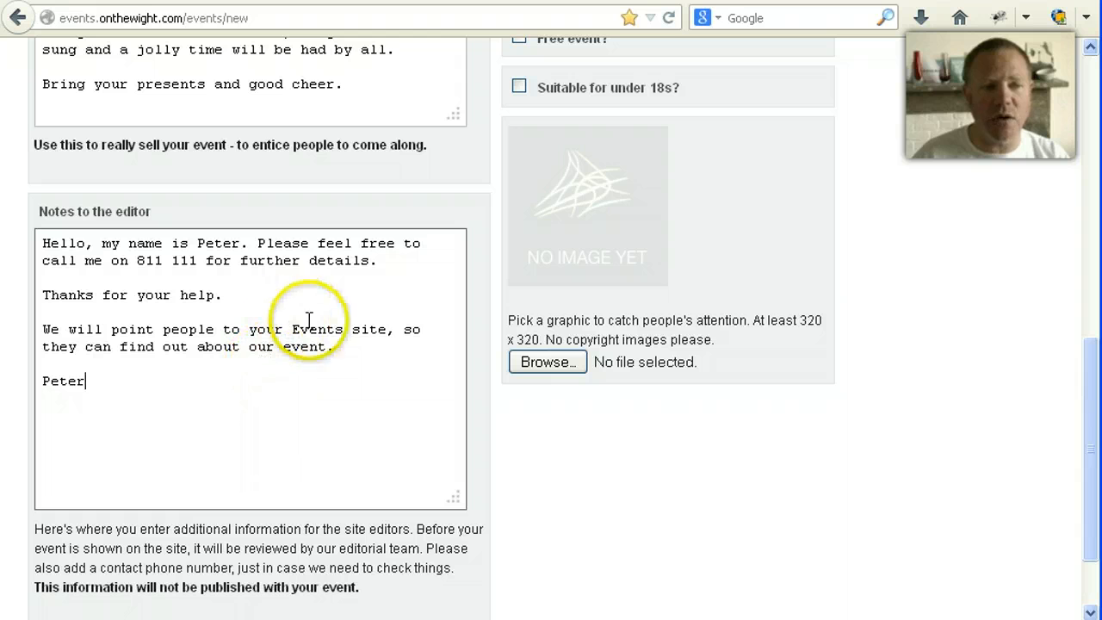
pyautogui.click(380, 352)
pyautogui.press('Return')
pyautogui.press('Return')
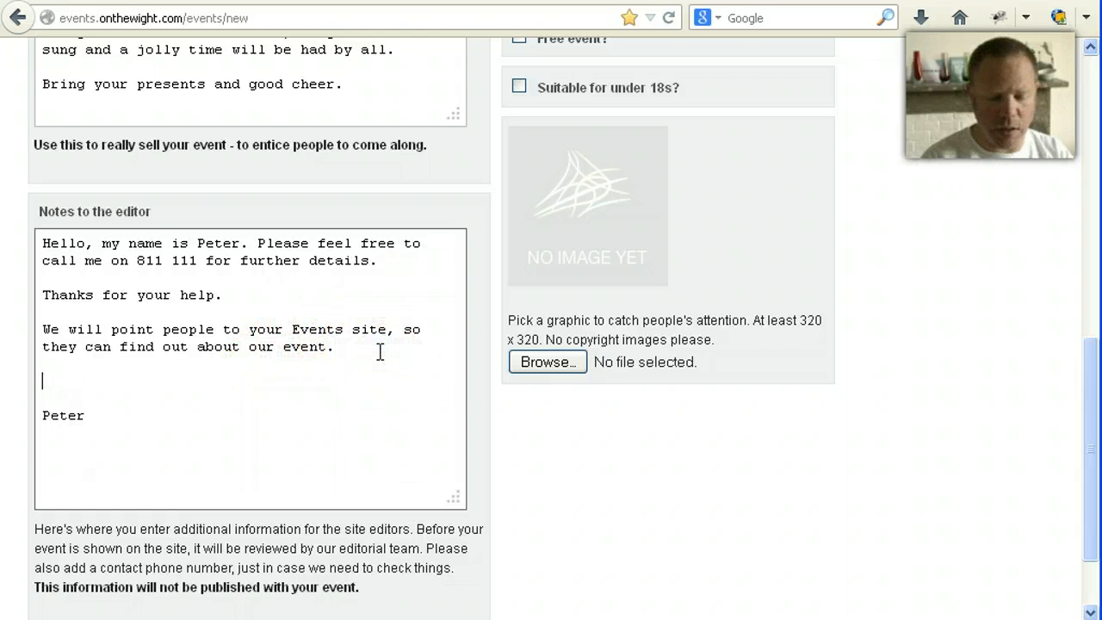
pyautogui.write('I will be one ')
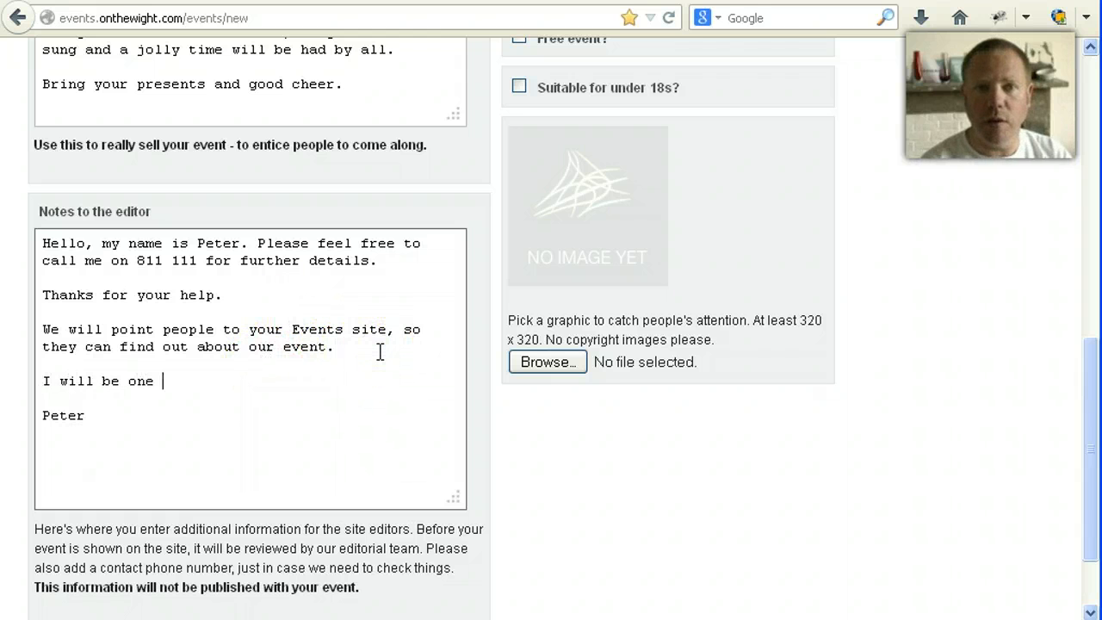
pyautogui.write('holidayt ne')
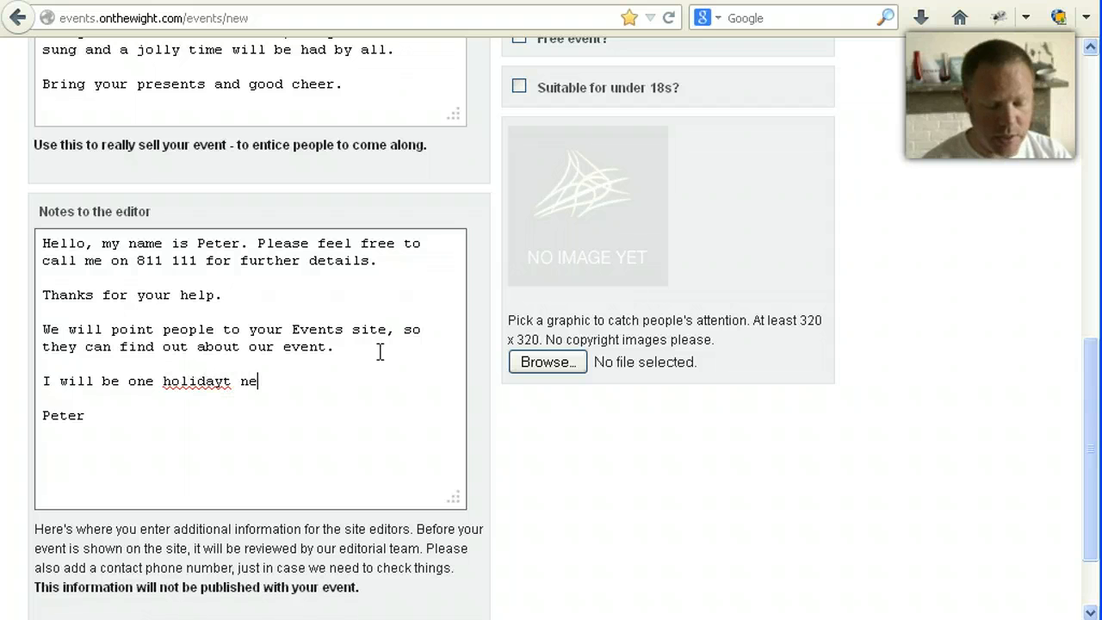
pyautogui.write('xt week,')
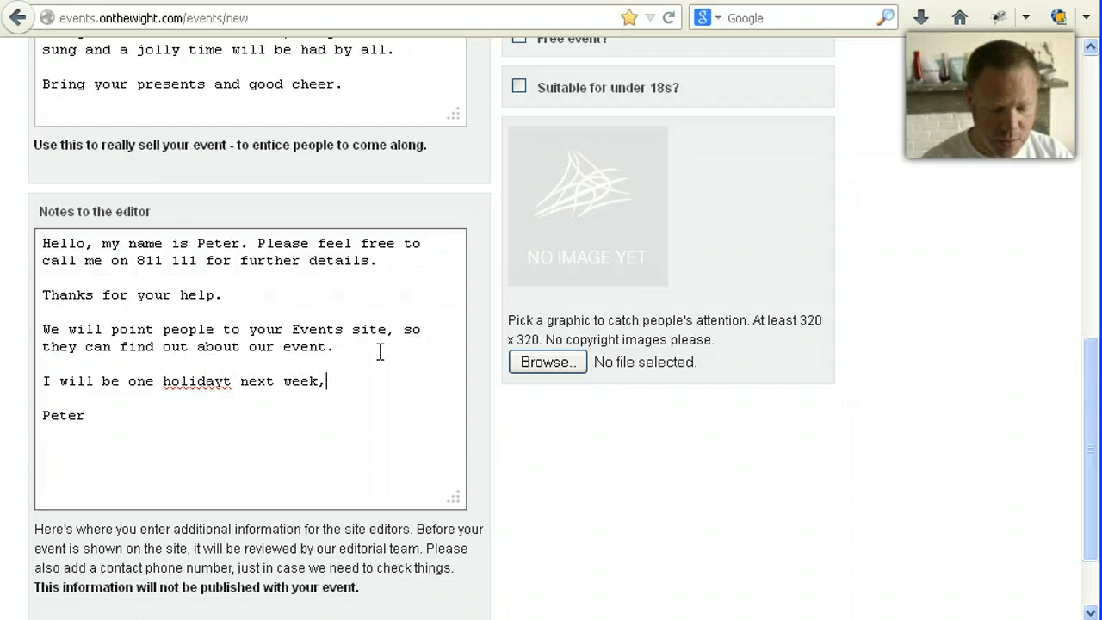
pyautogui.write(' so please ')
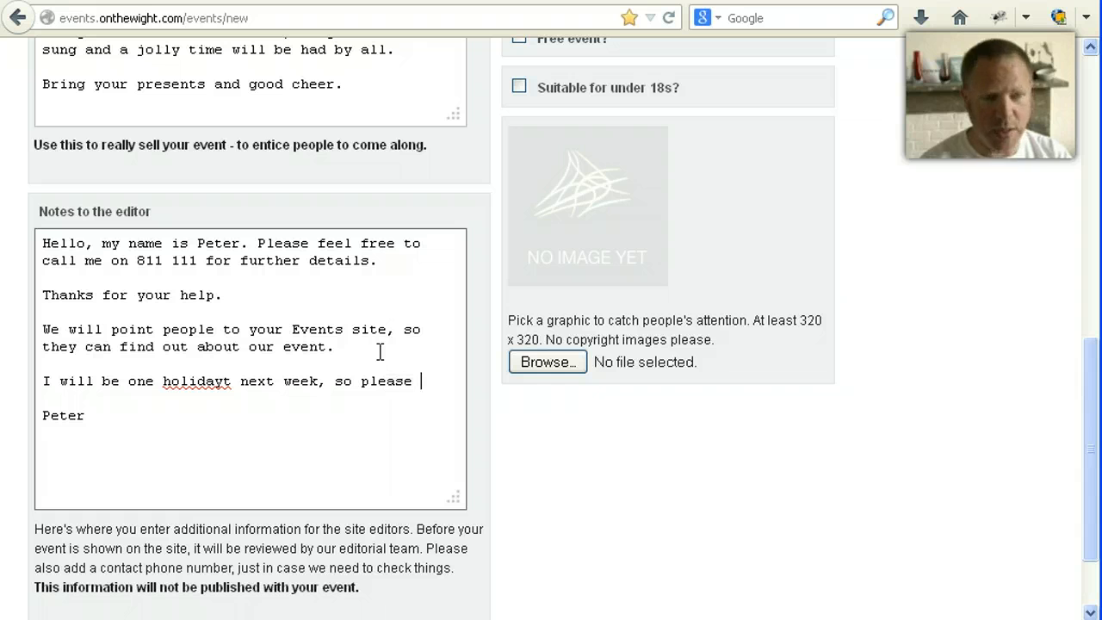
pyautogui.write('contact me ')
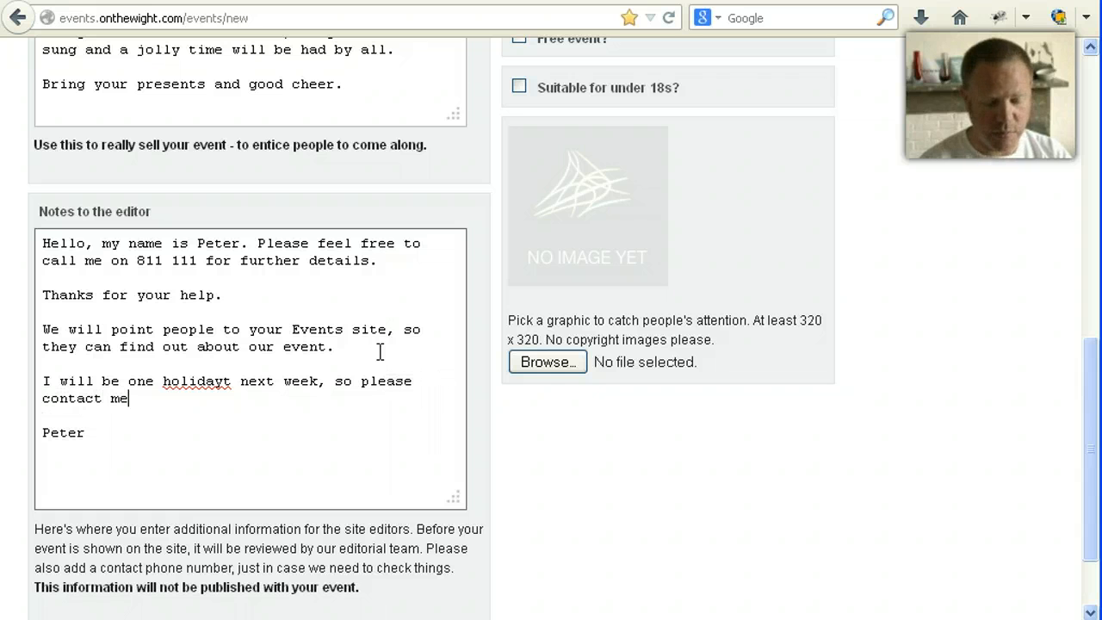
pyautogui.write('before then')
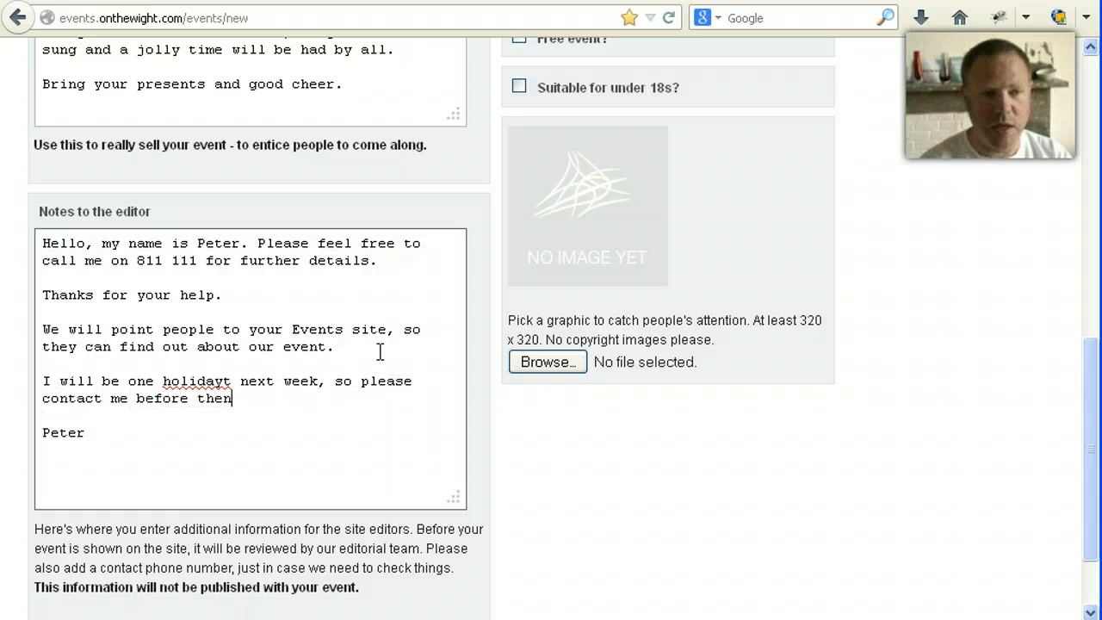
pyautogui.write(' if you can.')
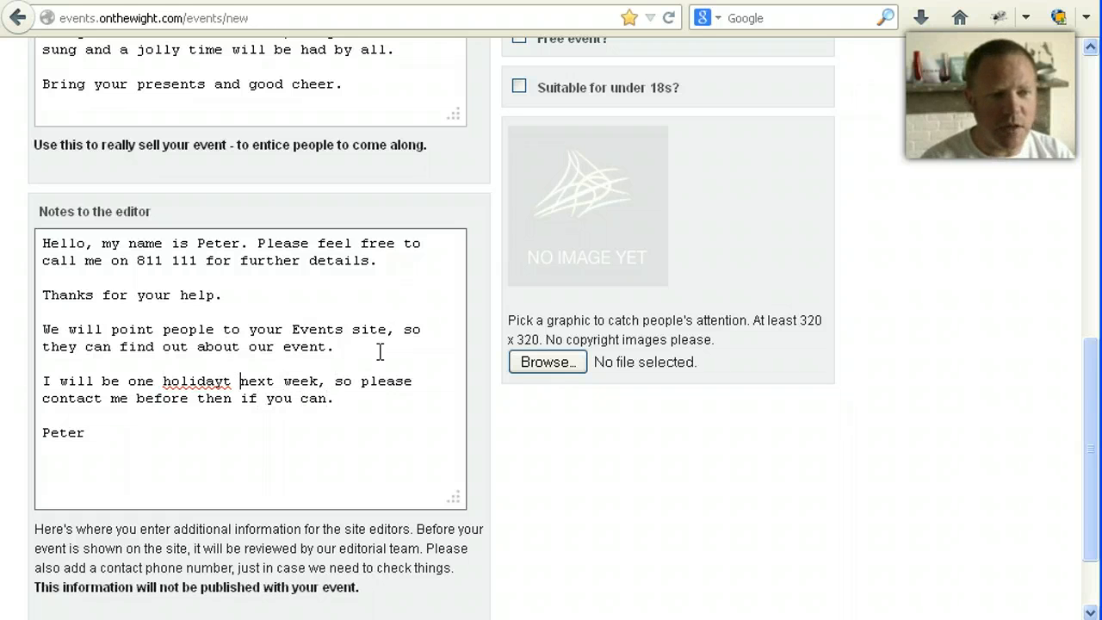
pyautogui.press('Left')
pyautogui.press('BackSpace')
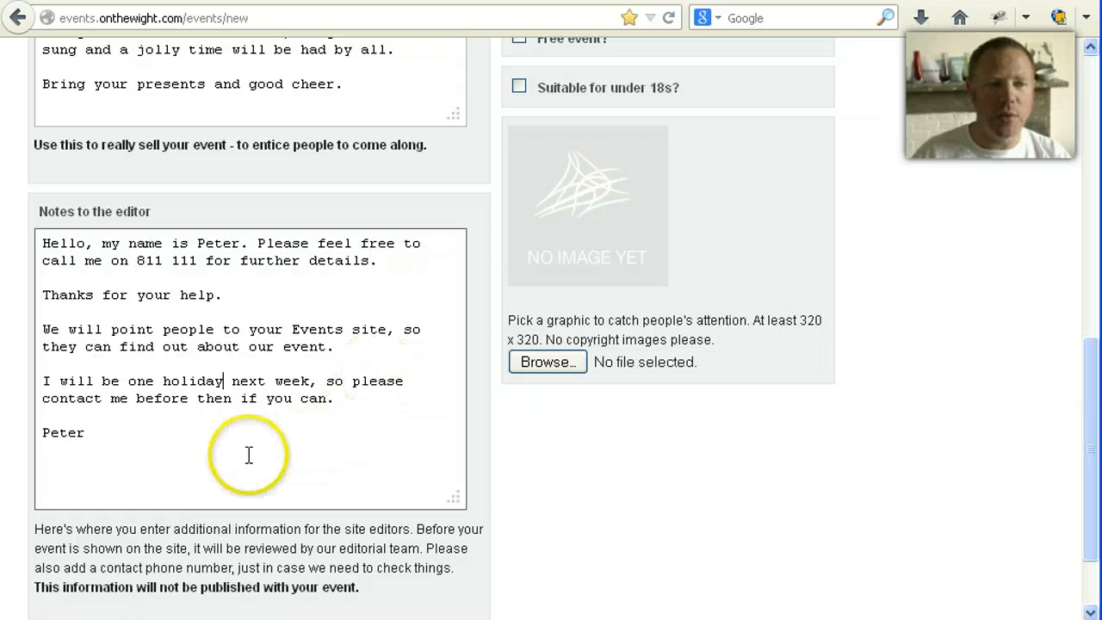
pyautogui.moveTo(249, 445); pyautogui.dragTo(37, 226)
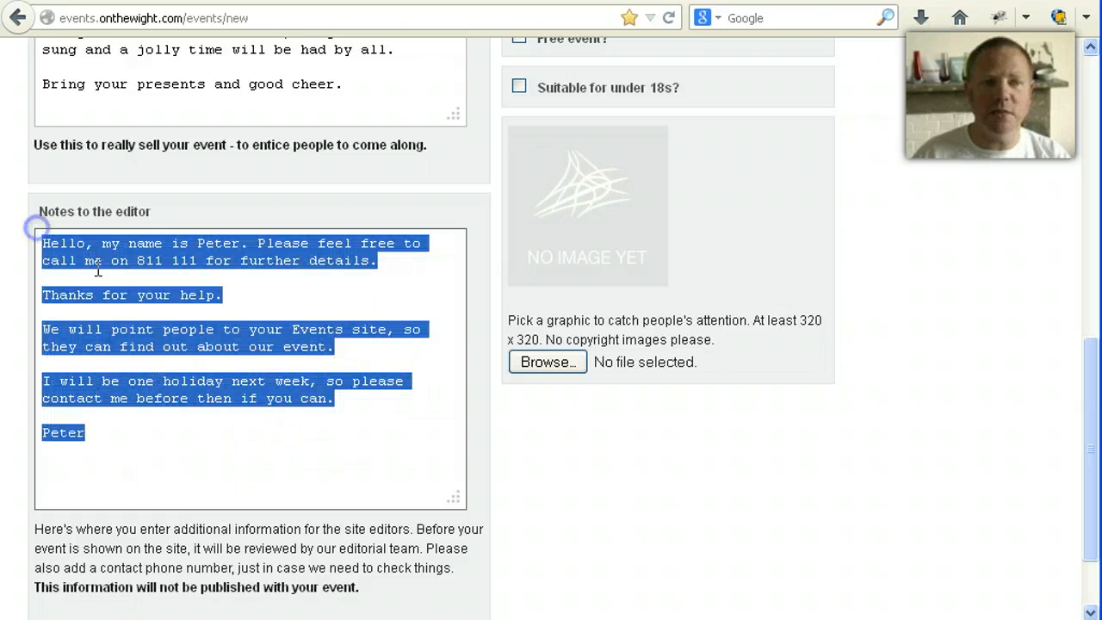
pyautogui.click(215, 308)
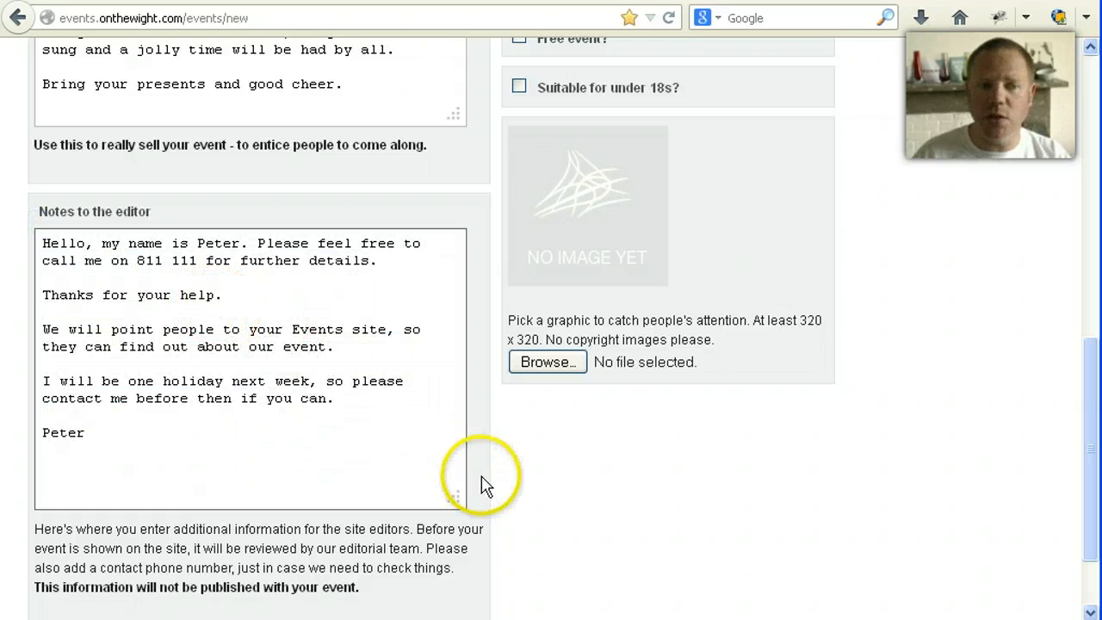
pyautogui.scroll(-1, 482, 485)
pyautogui.scroll(10, 480, 482)
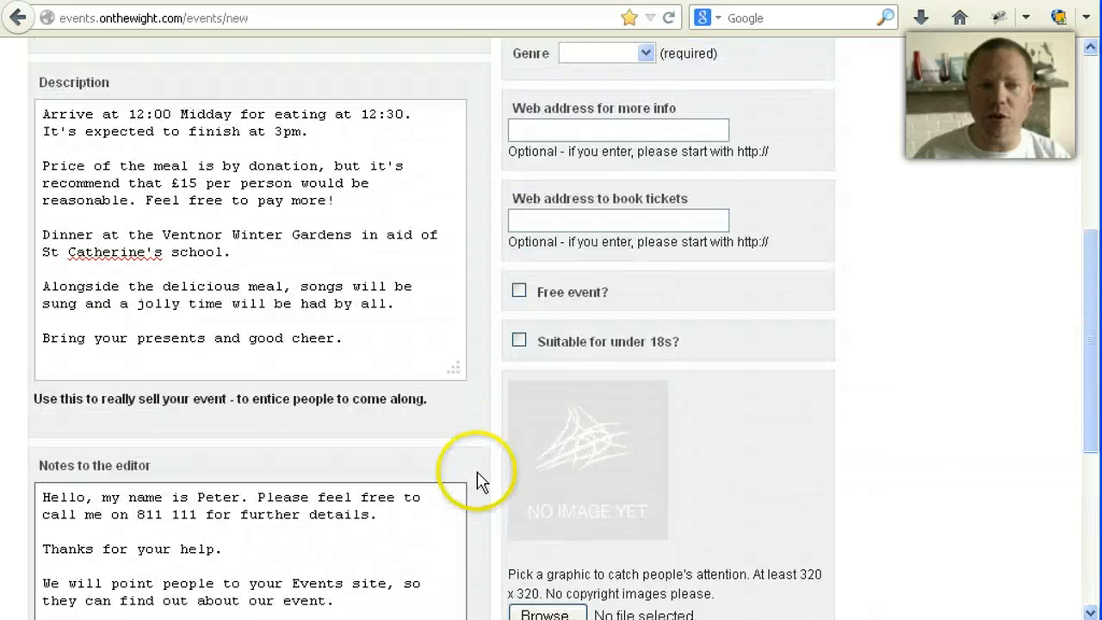
pyautogui.scroll(1, 480, 480)
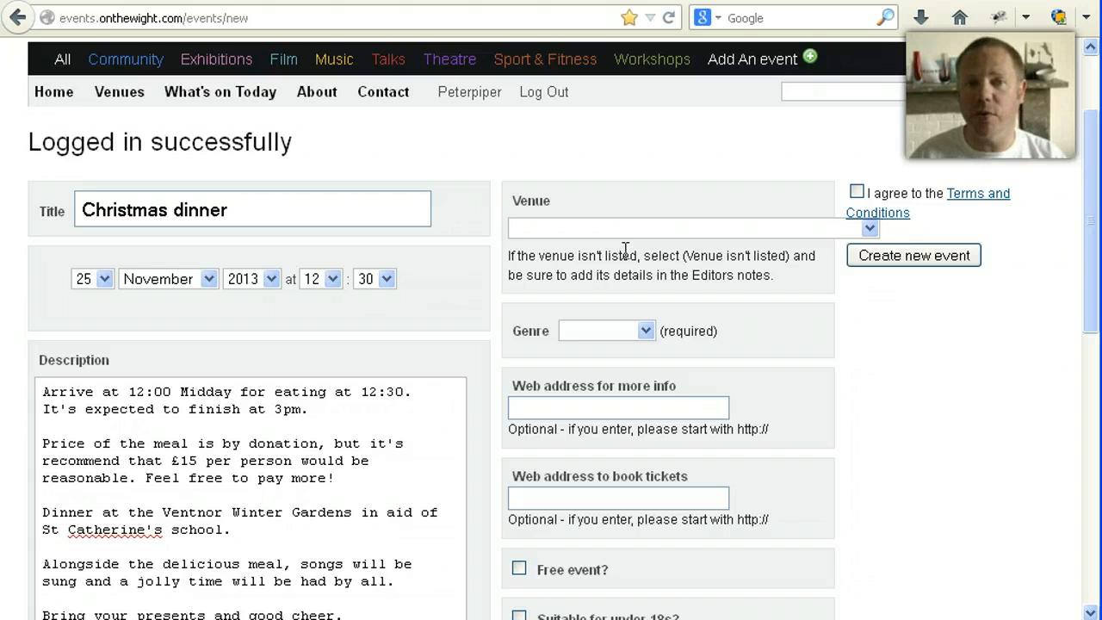
# Pick Ventnor Winter Gardens from the Venue list.
pyautogui.click(869, 230)
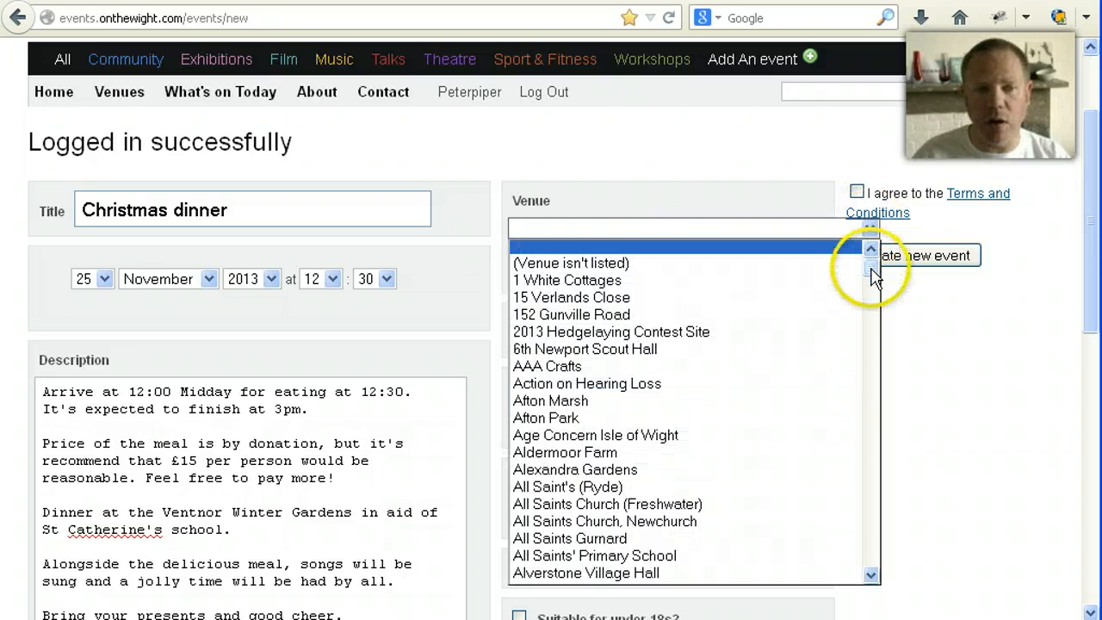
pyautogui.click(871, 272)
pyautogui.moveTo(871, 274); pyautogui.dragTo(875, 291)
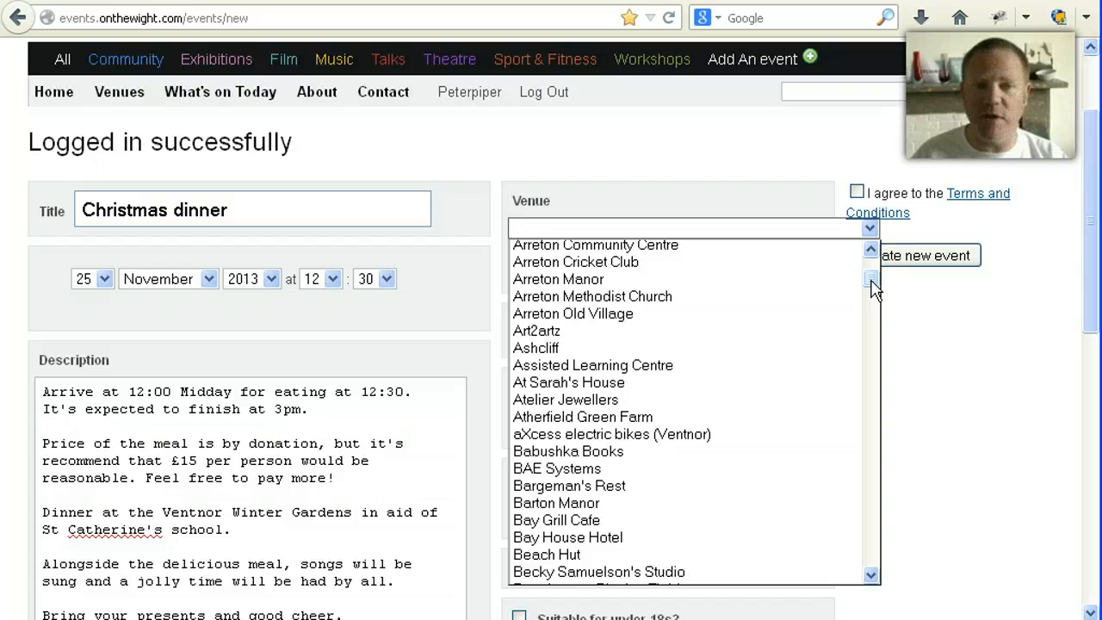
pyautogui.press('v')
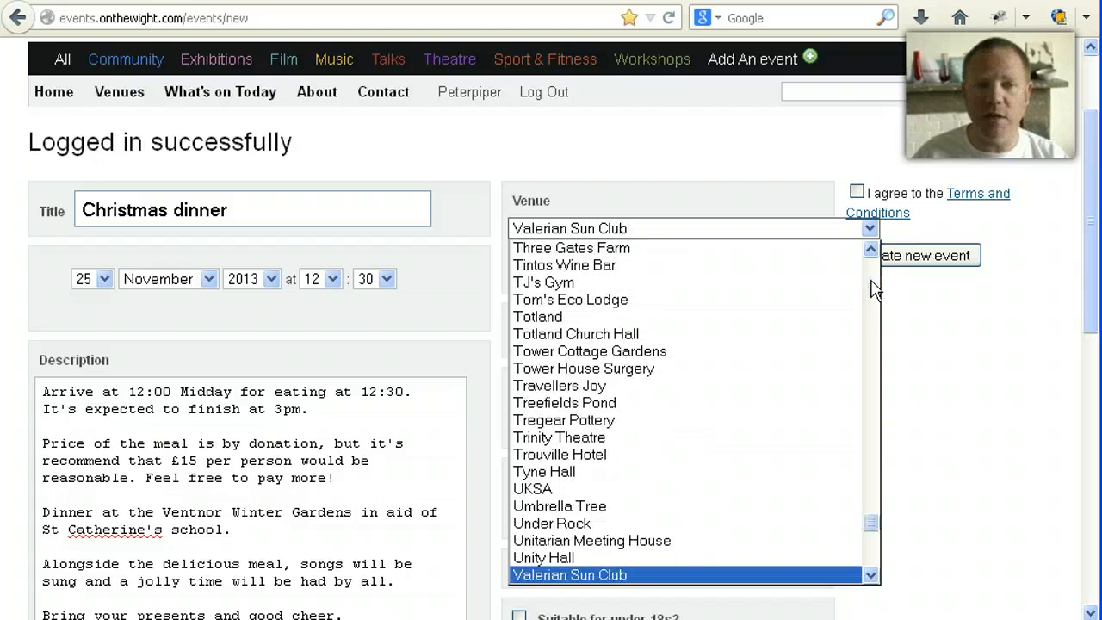
pyautogui.click(874, 555)
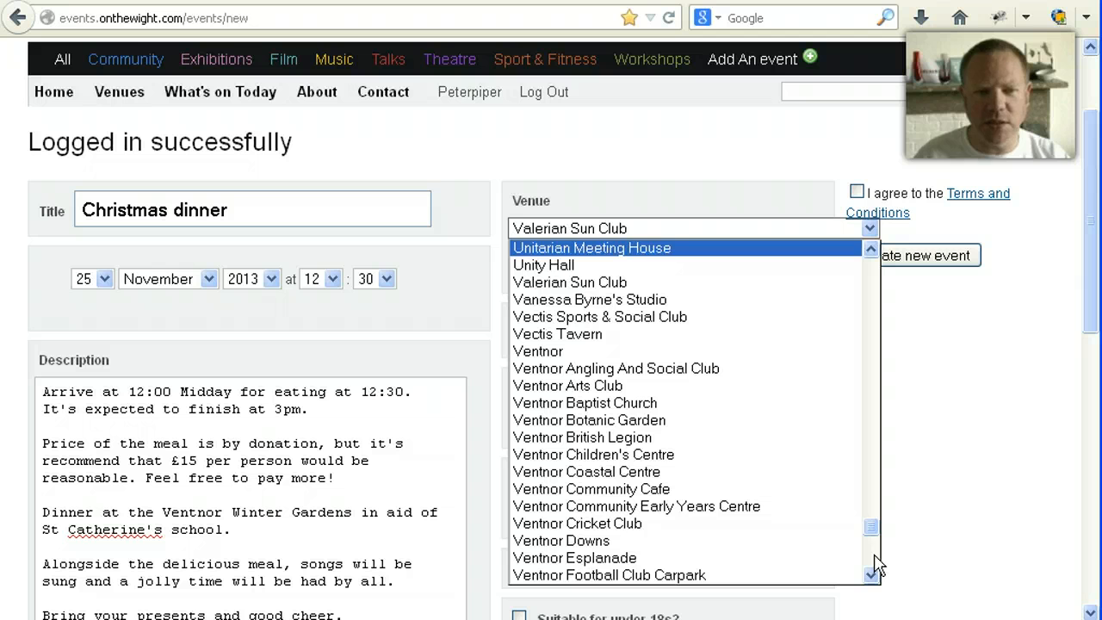
pyautogui.click(874, 556)
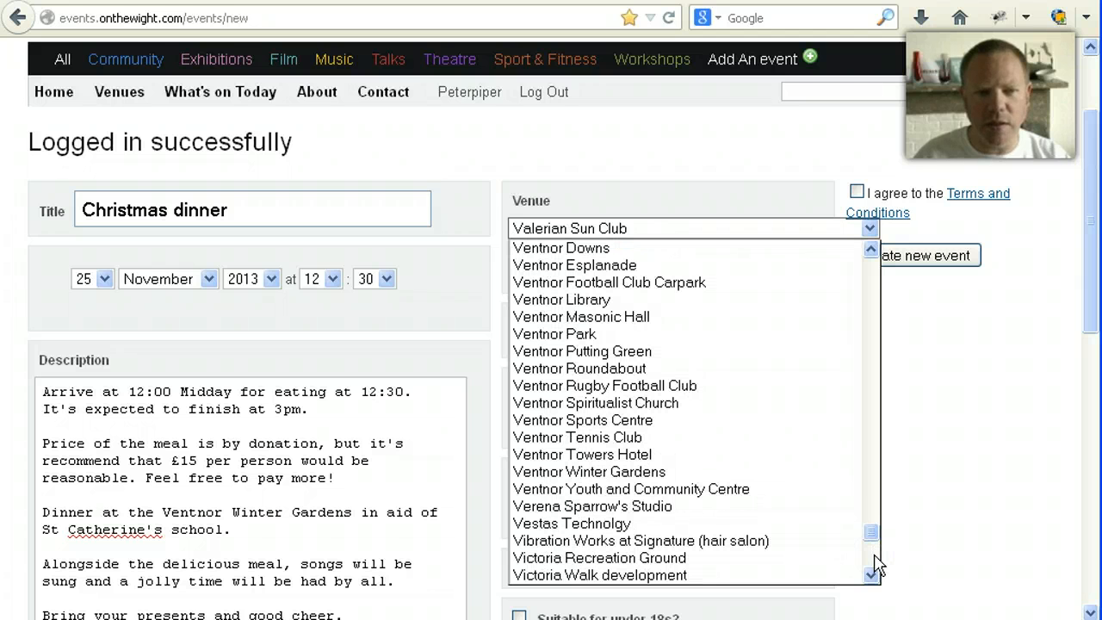
pyautogui.click(814, 476)
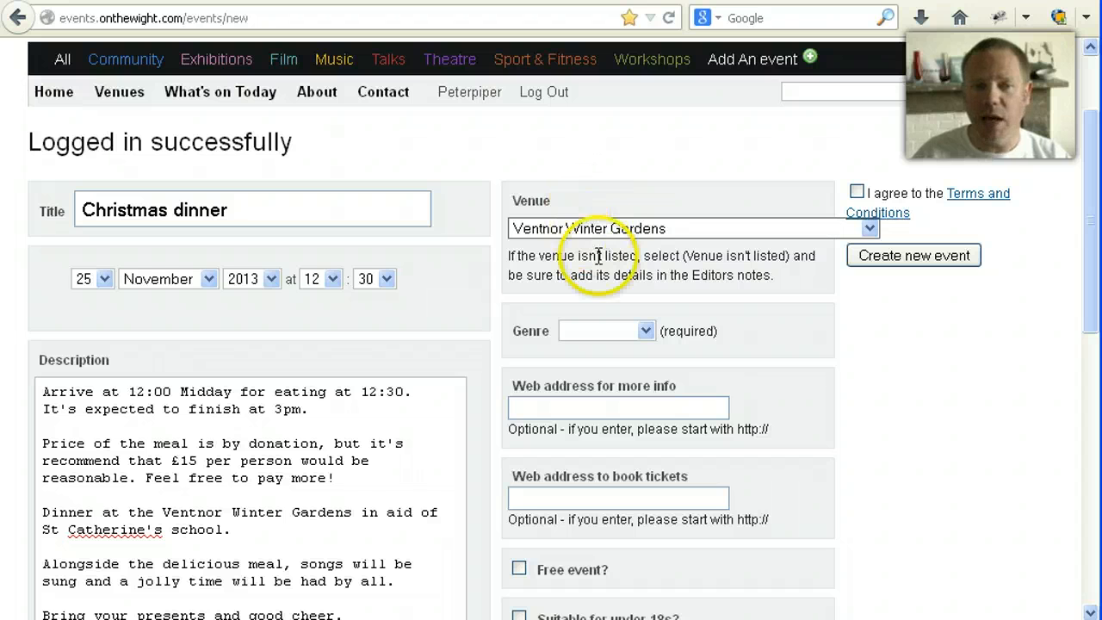
pyautogui.click(646, 331)
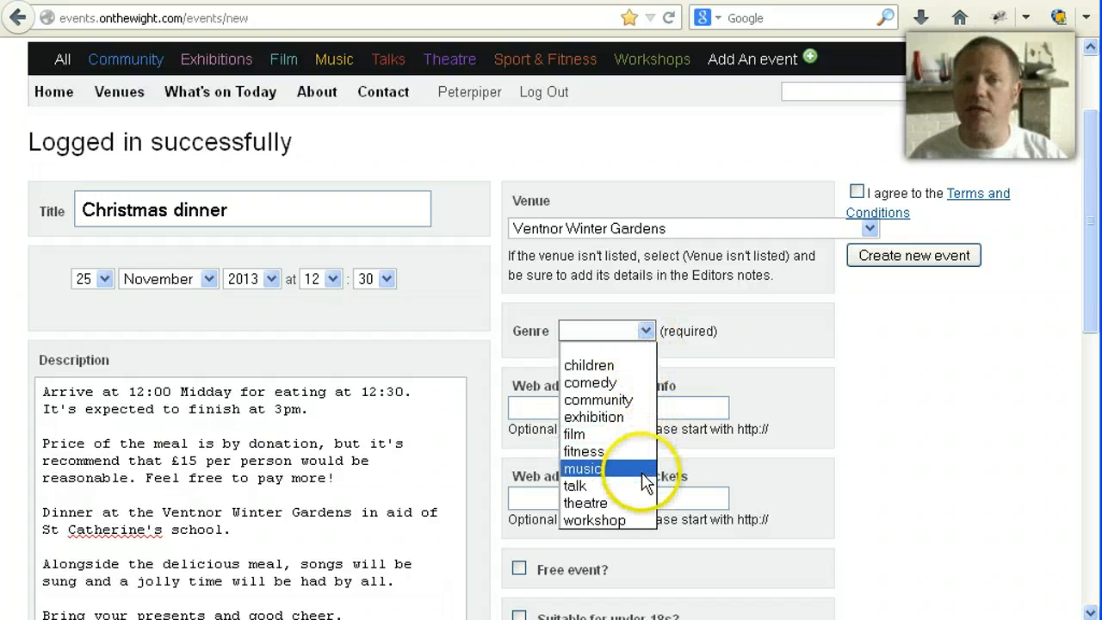
# Select 'community' as the Christmas dinner's genre.
pyautogui.click(635, 404)
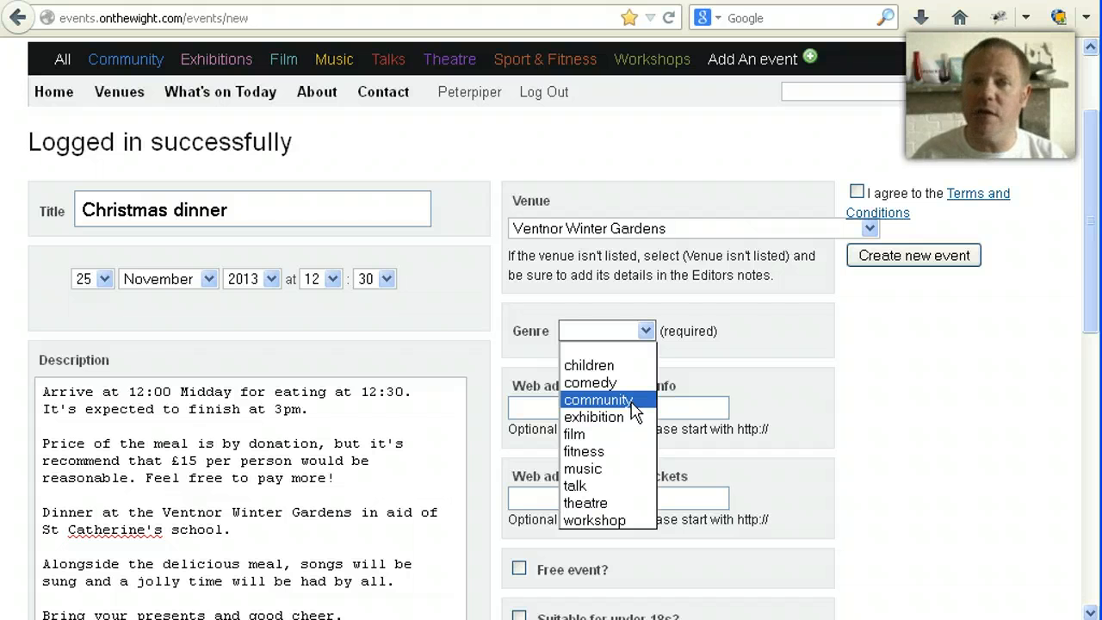
pyautogui.click(635, 404)
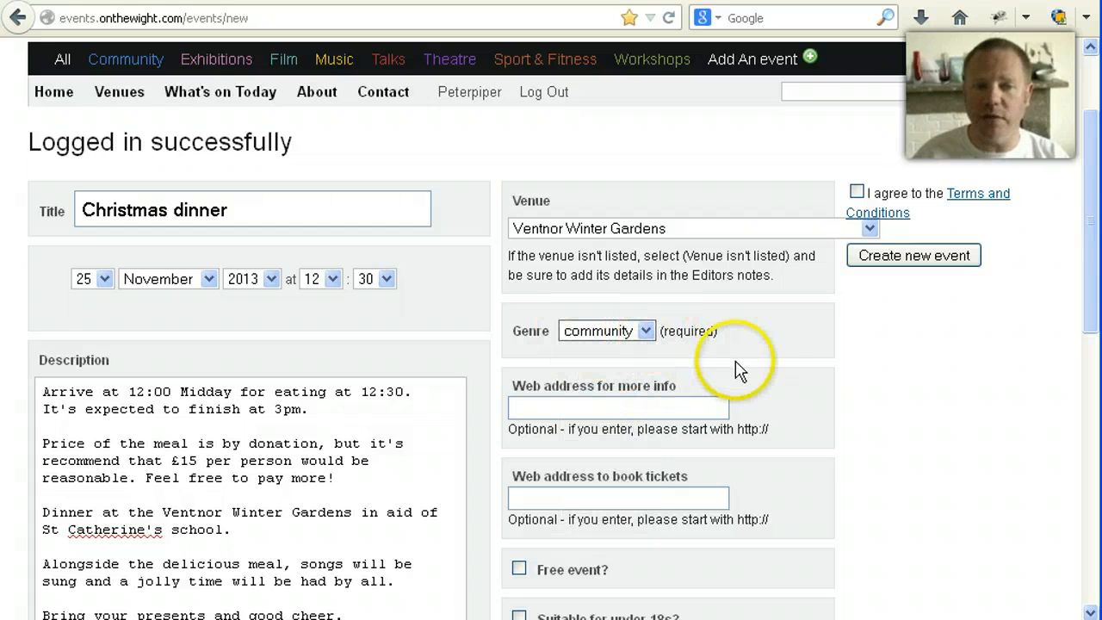
pyautogui.scroll(-2, 769, 369)
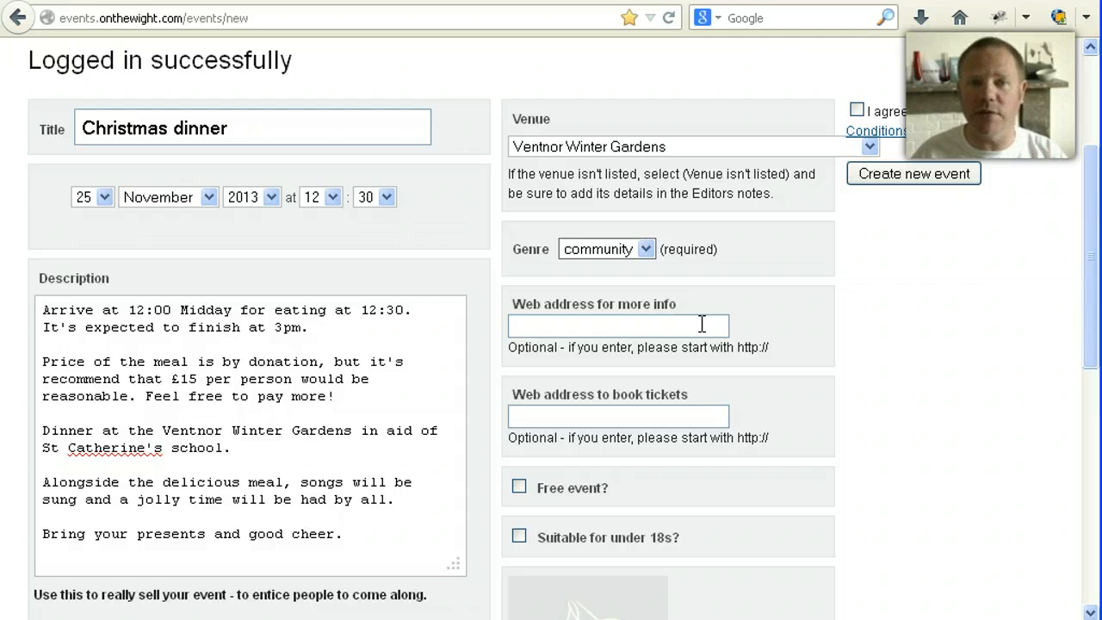
pyautogui.click(702, 324)
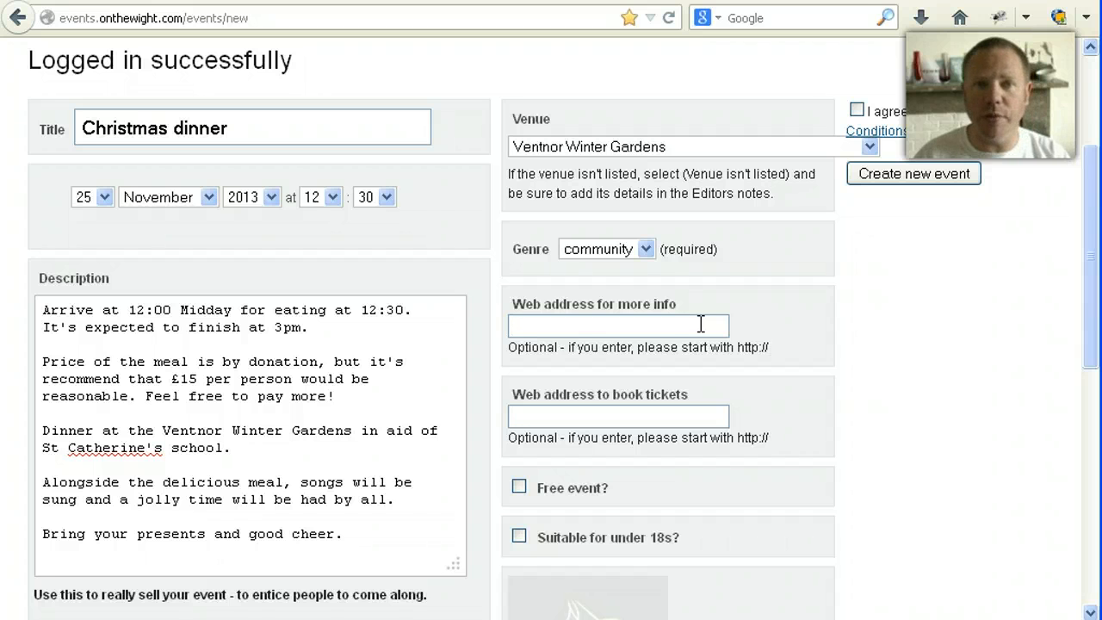
pyautogui.write('http://mealforchristmas.co.uk')
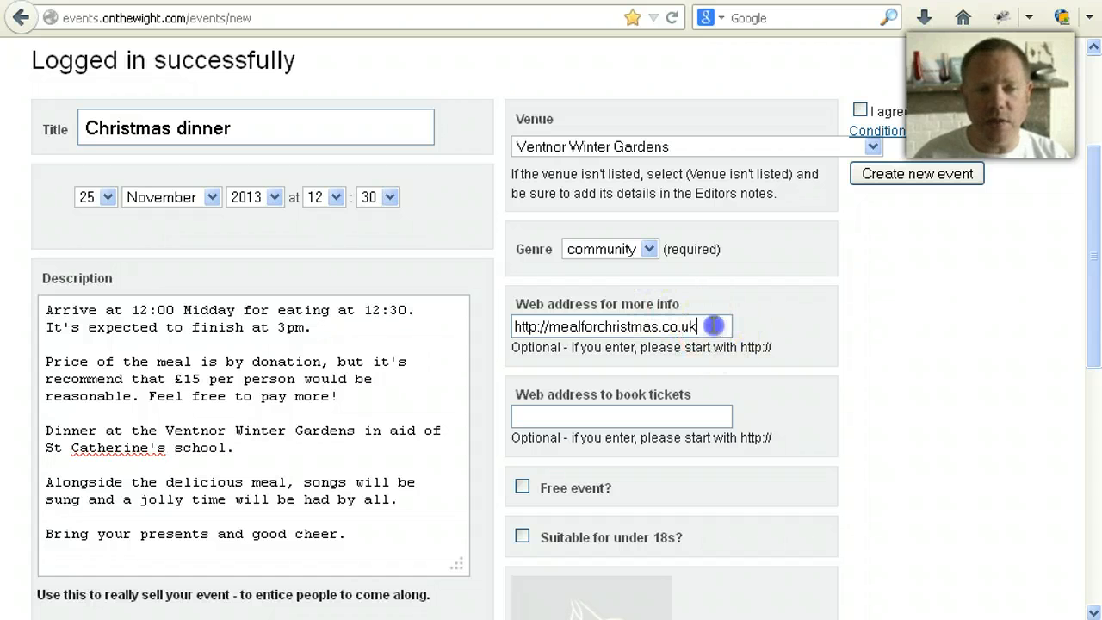
pyautogui.moveTo(711, 326); pyautogui.dragTo(492, 316)
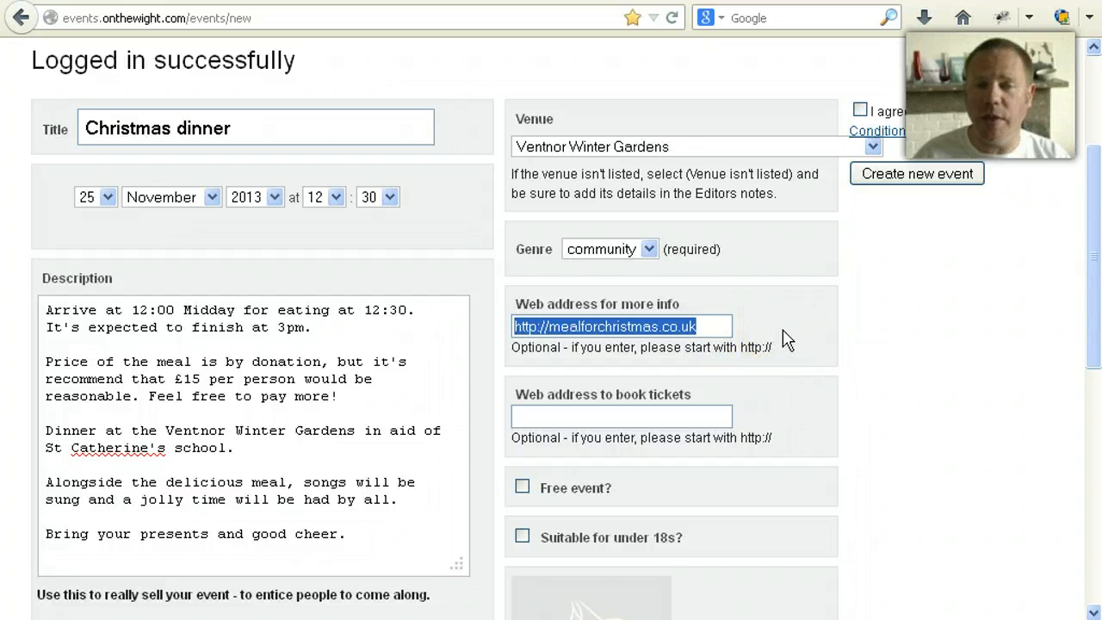
pyautogui.scroll(-2, 787, 340)
pyautogui.click(695, 327)
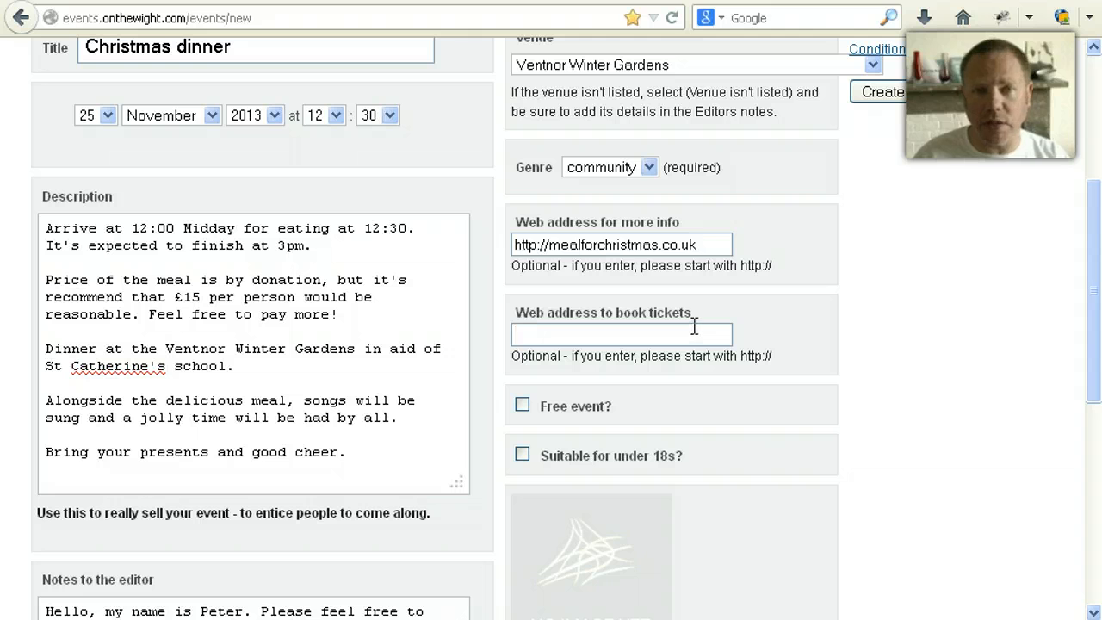
# Leave 'Free event?' unticked and tick 'Suitable for under 18s?'.
pyautogui.scroll(-3, 696, 329)
pyautogui.click(568, 289)
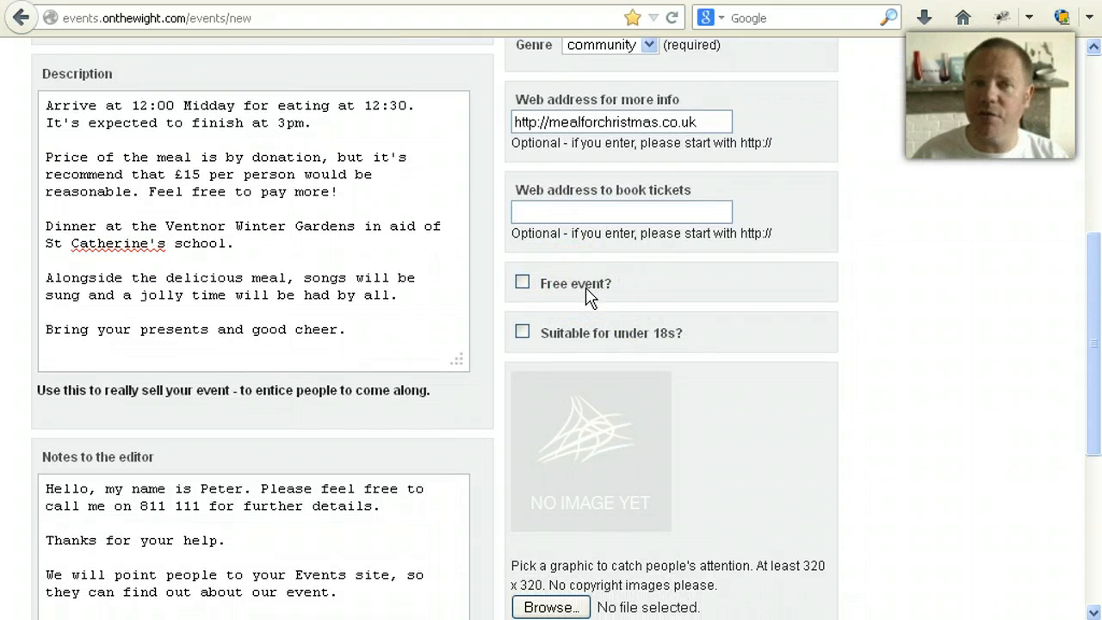
pyautogui.click(520, 282)
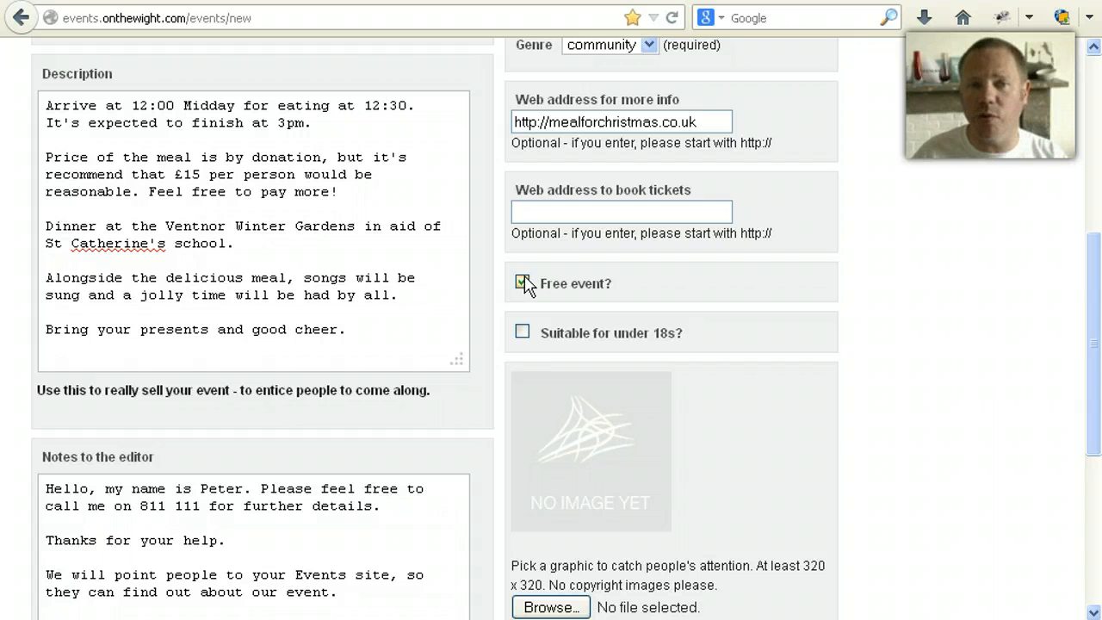
pyautogui.click(522, 285)
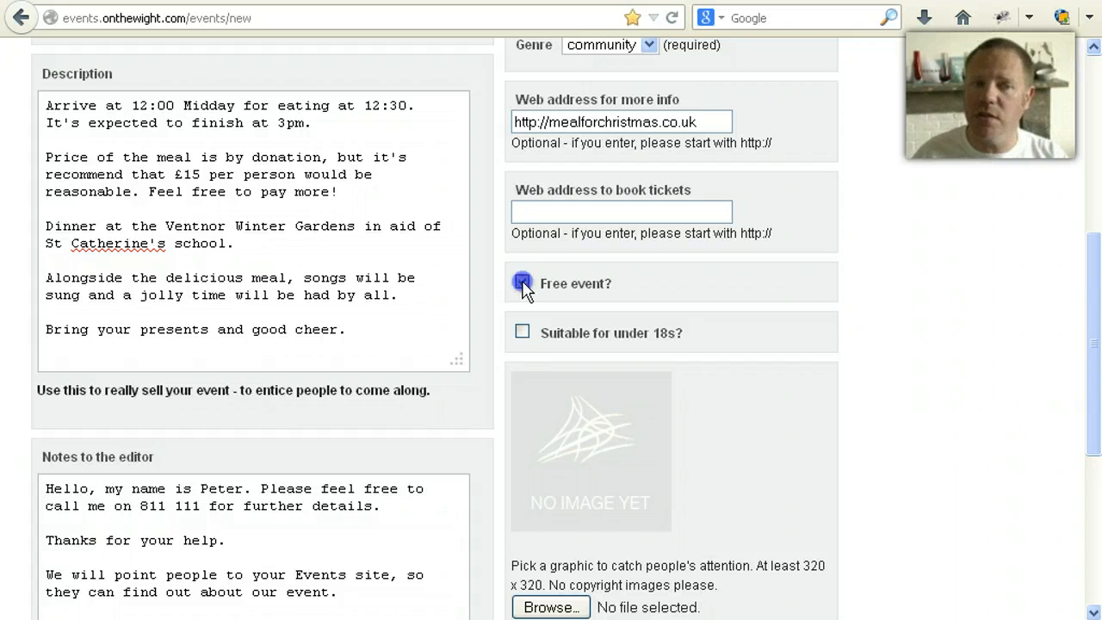
pyautogui.click(522, 333)
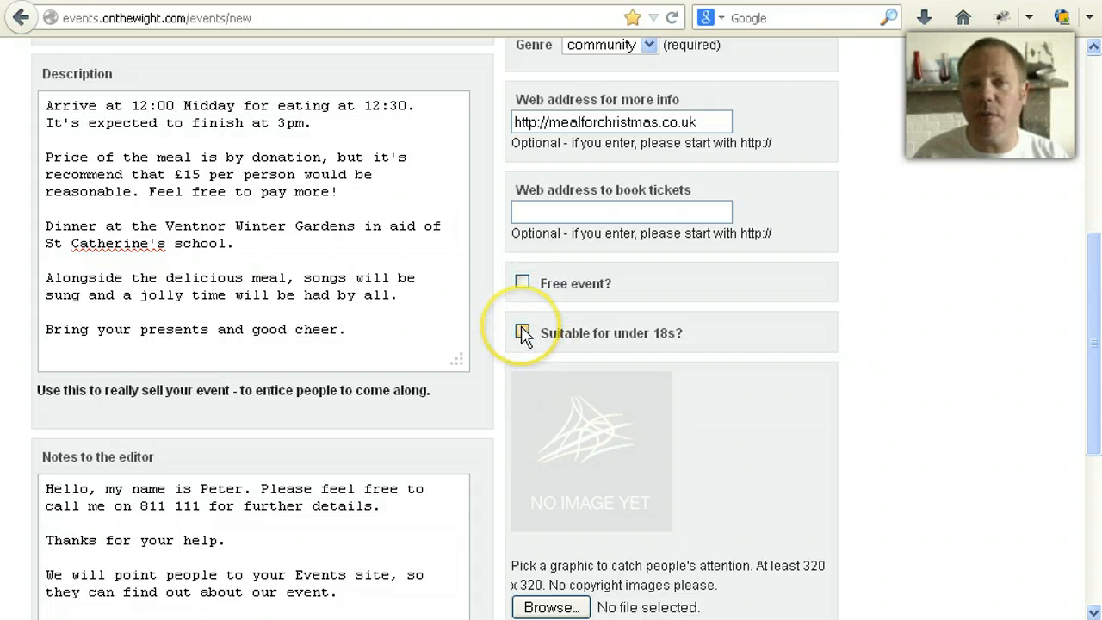
pyautogui.click(522, 333)
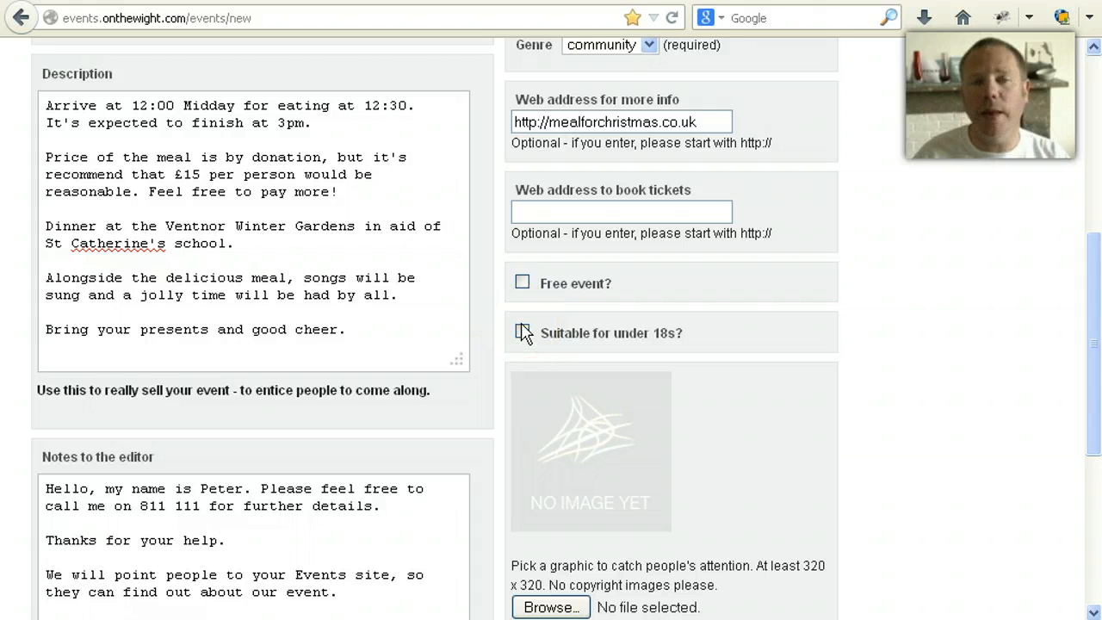
pyautogui.click(523, 333)
pyautogui.click(788, 334)
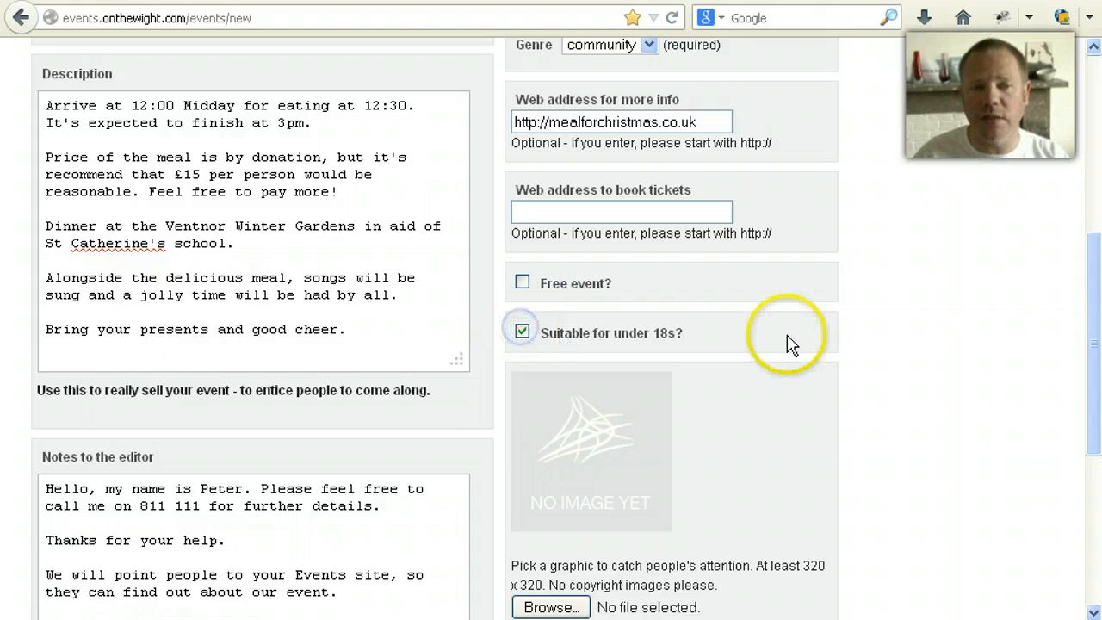
pyautogui.scroll(-2, 788, 334)
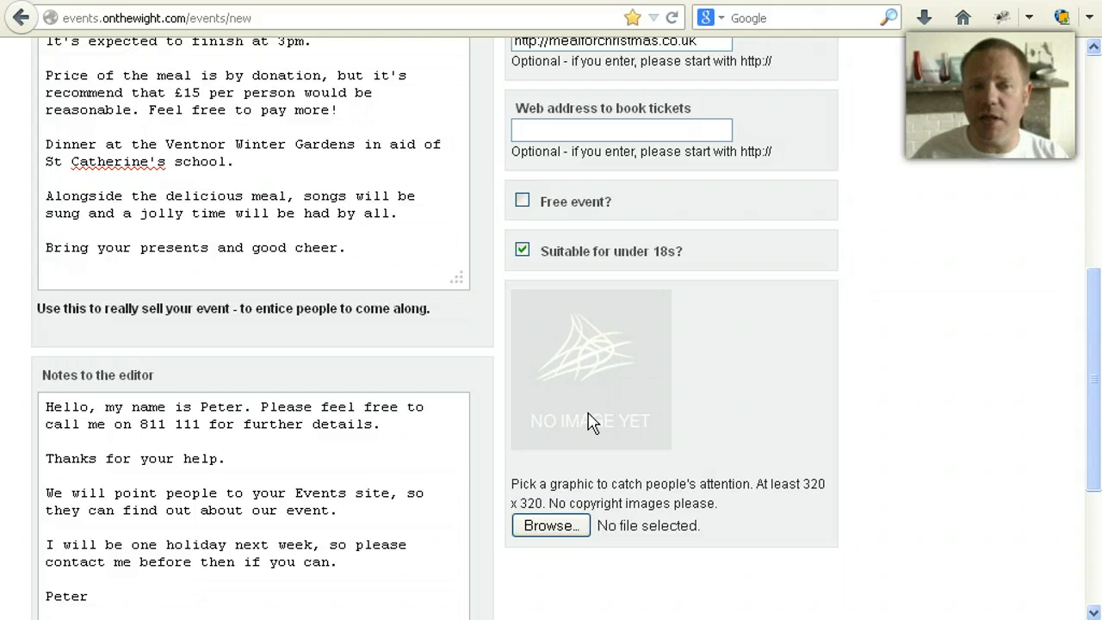
# Attach Christmas Bauble.jpg from the file picker as the Christmas dinner's event image.
pyautogui.moveTo(755, 484); pyautogui.dragTo(760, 513)
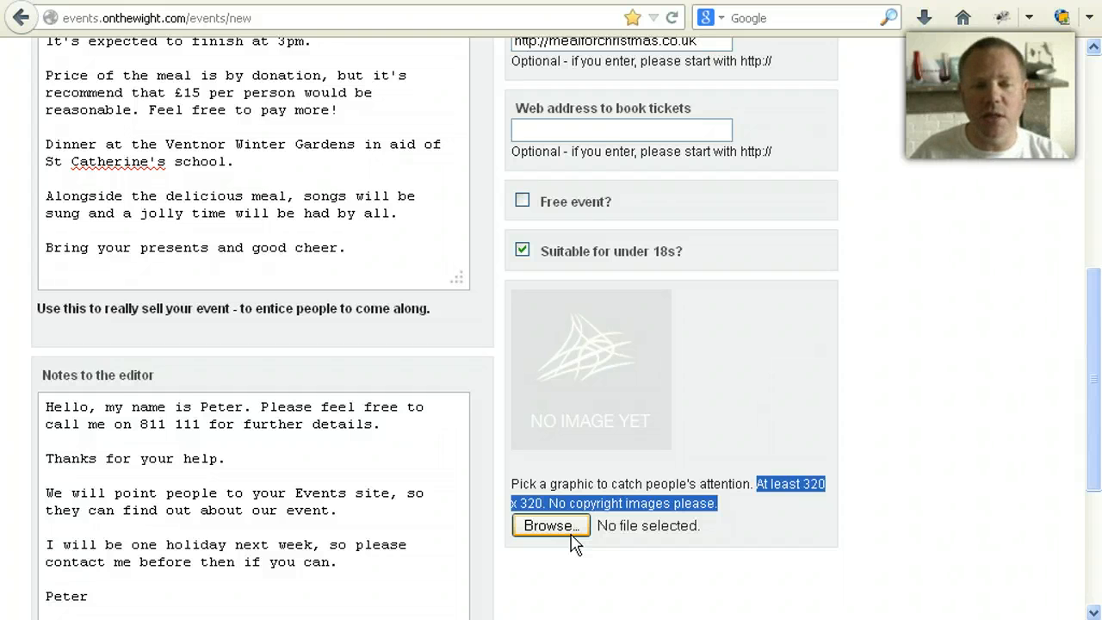
pyautogui.click(640, 529)
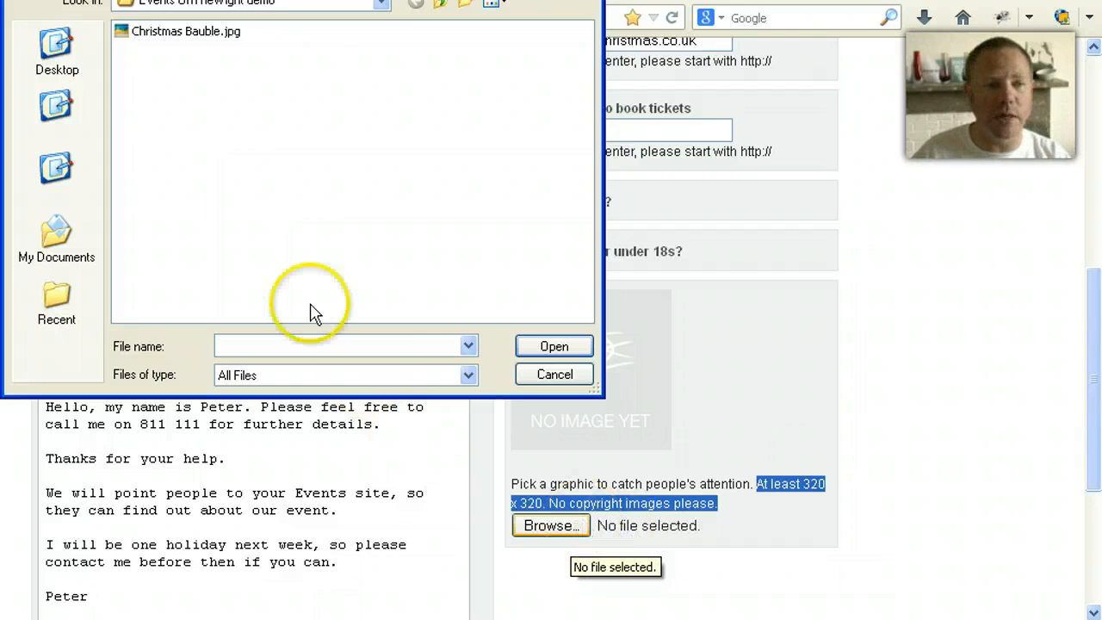
pyautogui.click(179, 32)
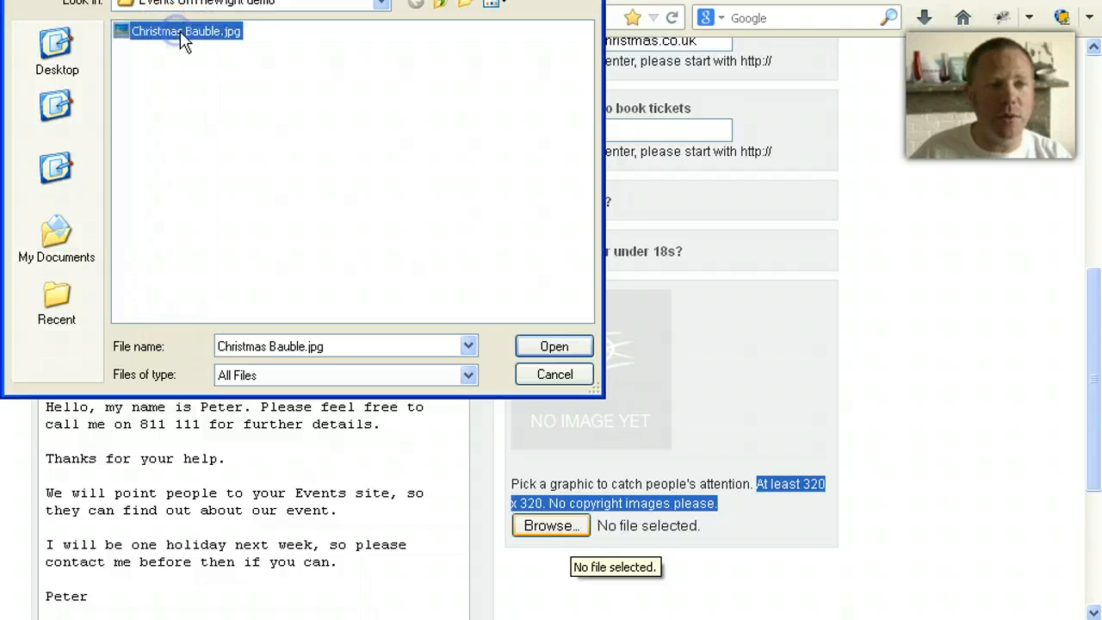
pyautogui.click(544, 351)
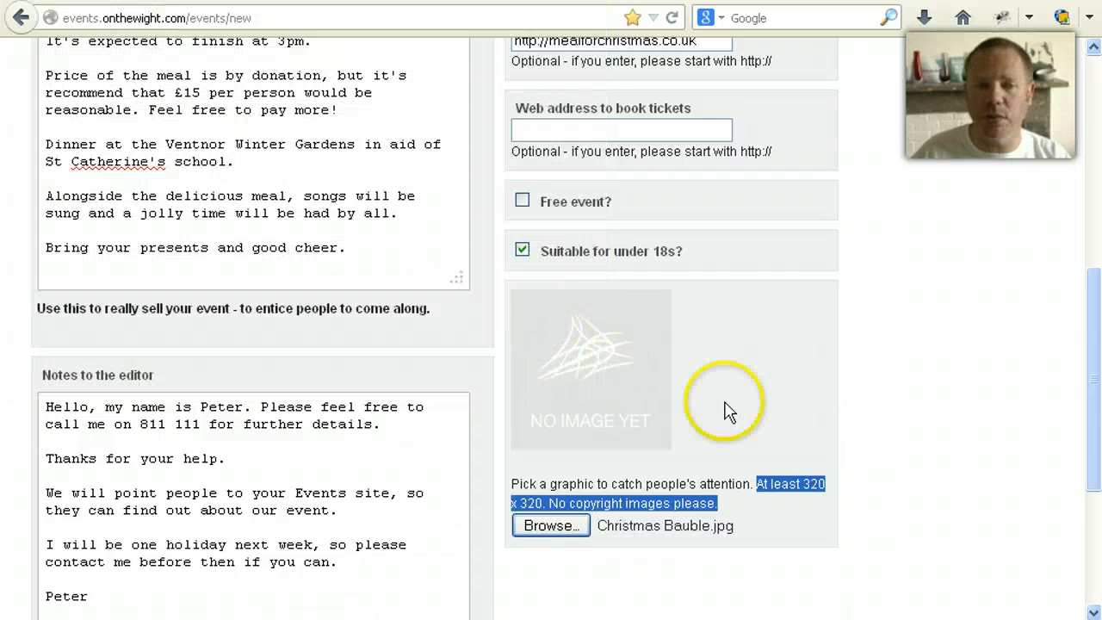
pyautogui.click(883, 505)
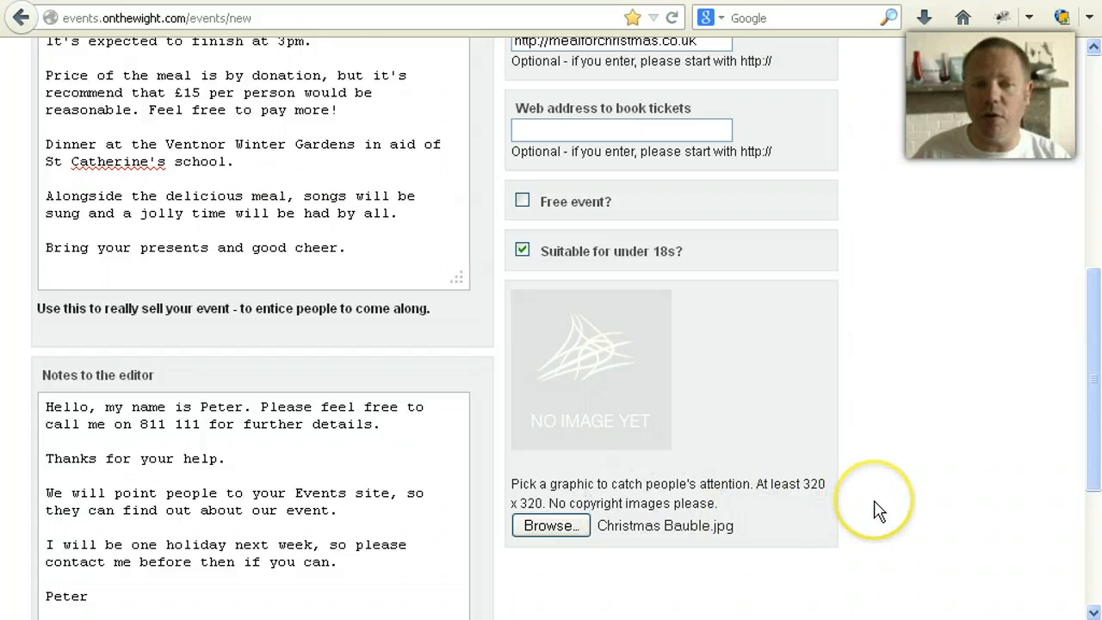
# Tick 'I agree to the Terms and Conditions' on the event form.
pyautogui.scroll(-1, 873, 509)
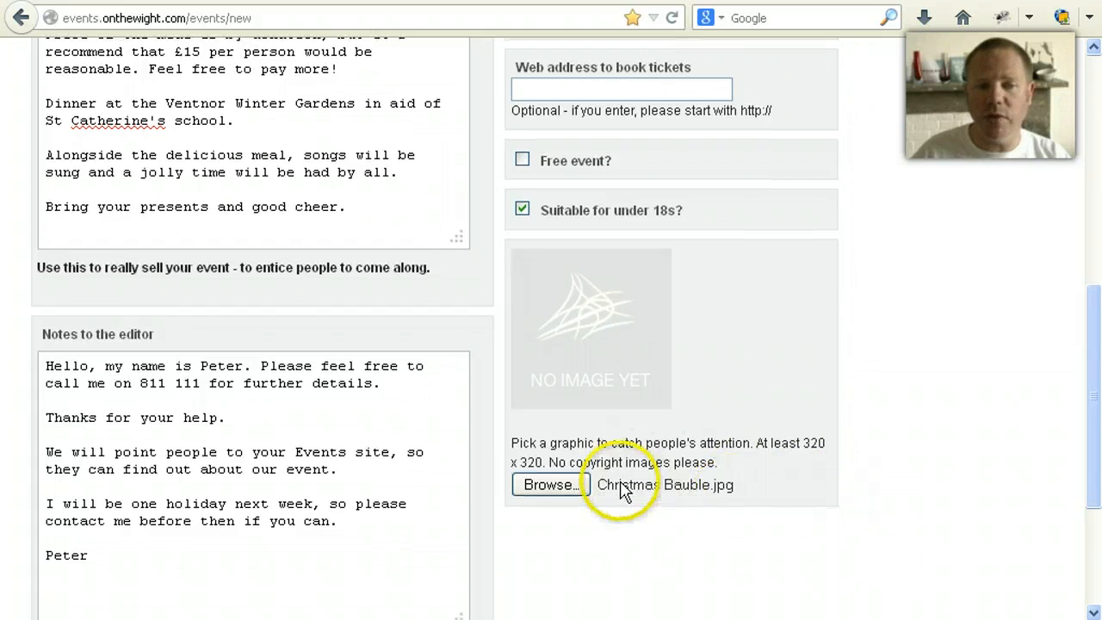
pyautogui.scroll(10, 866, 508)
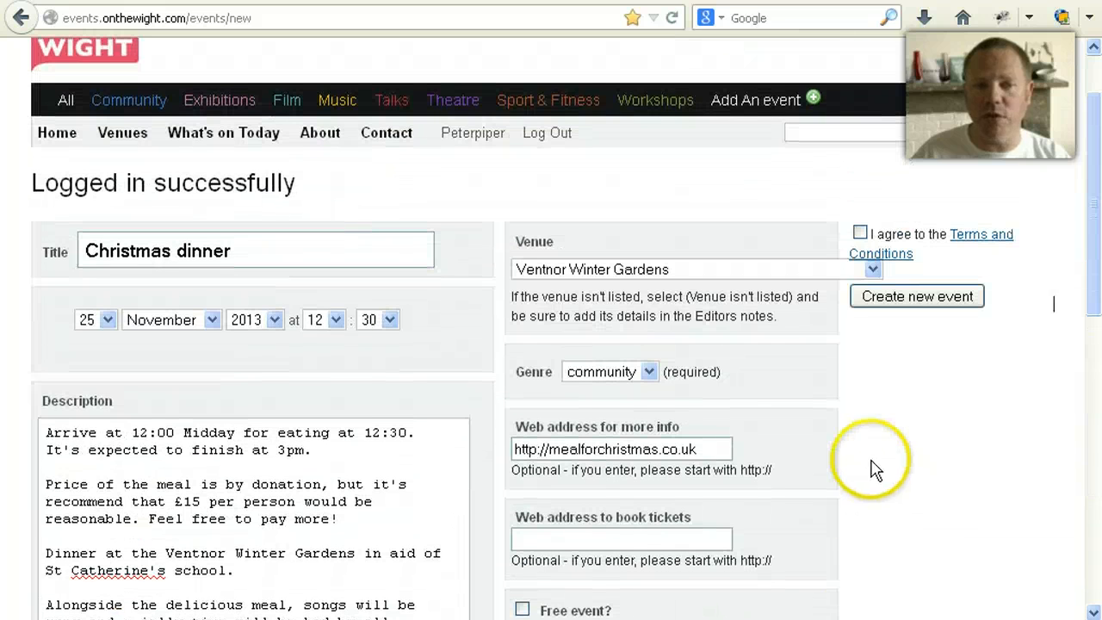
pyautogui.click(859, 231)
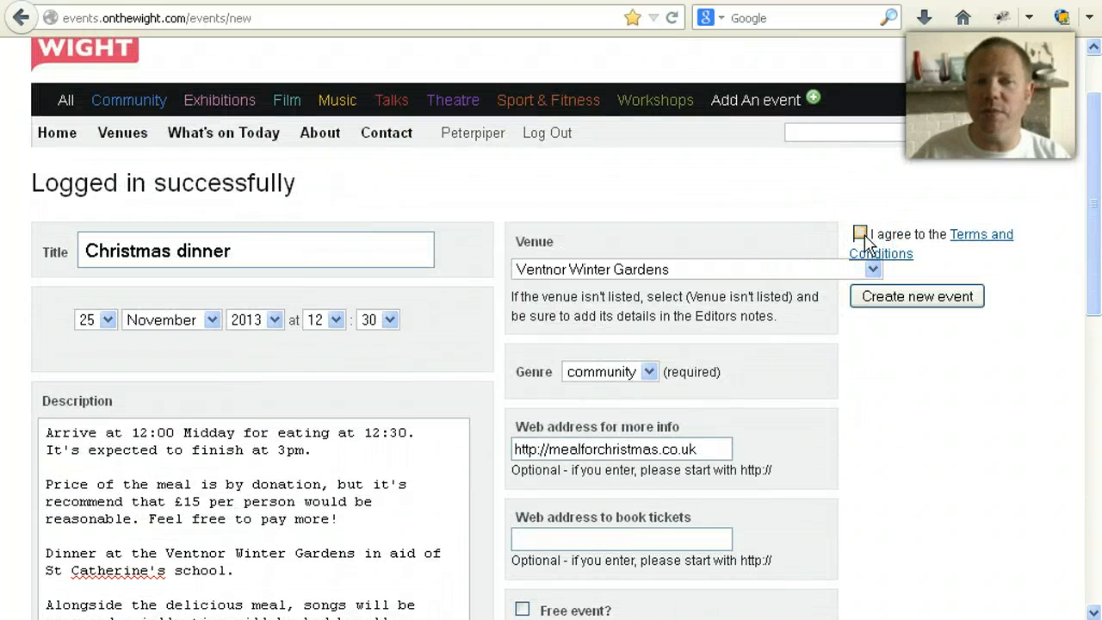
pyautogui.click(860, 233)
# Review the form and submit the Christmas dinner with 'Create new event'.
pyautogui.scroll(-1, 865, 241)
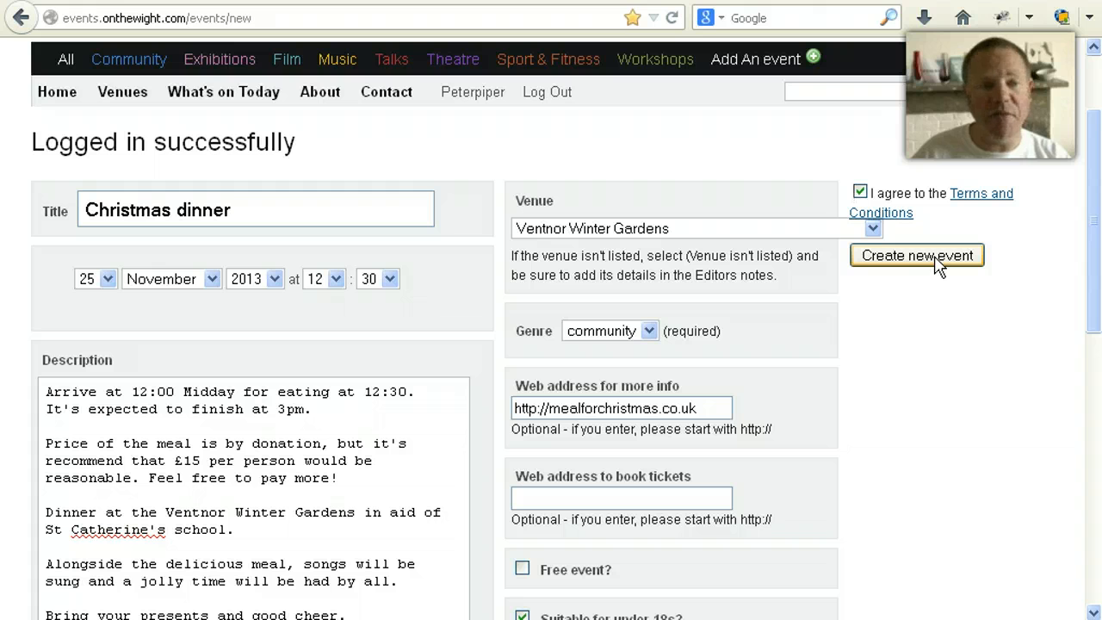
pyautogui.click(938, 268)
pyautogui.scroll(-4, 935, 332)
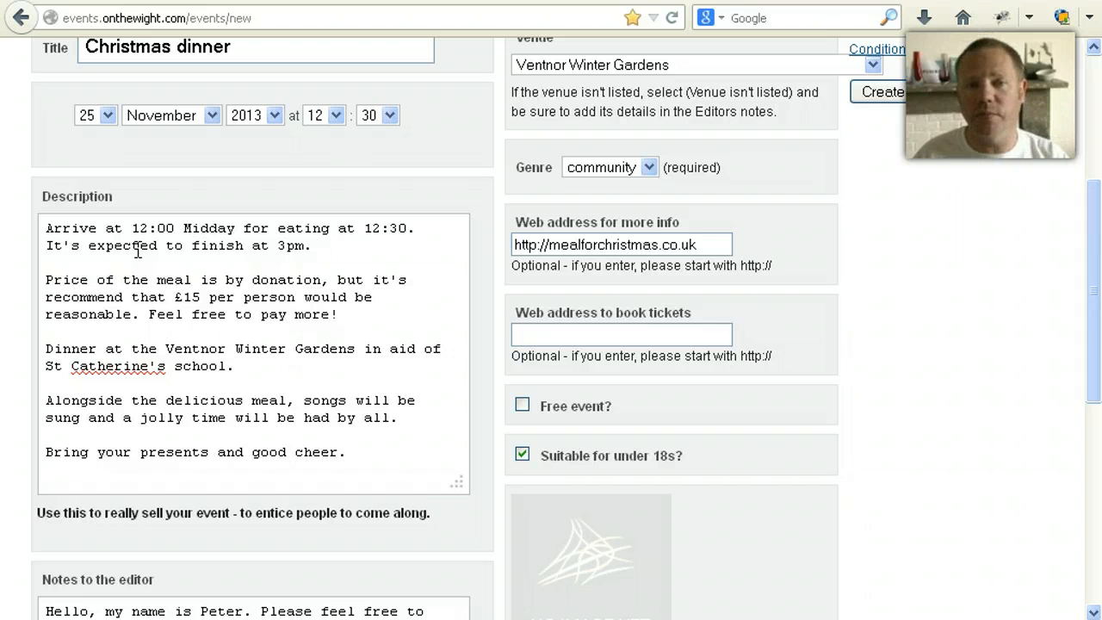
pyautogui.scroll(-3, 477, 331)
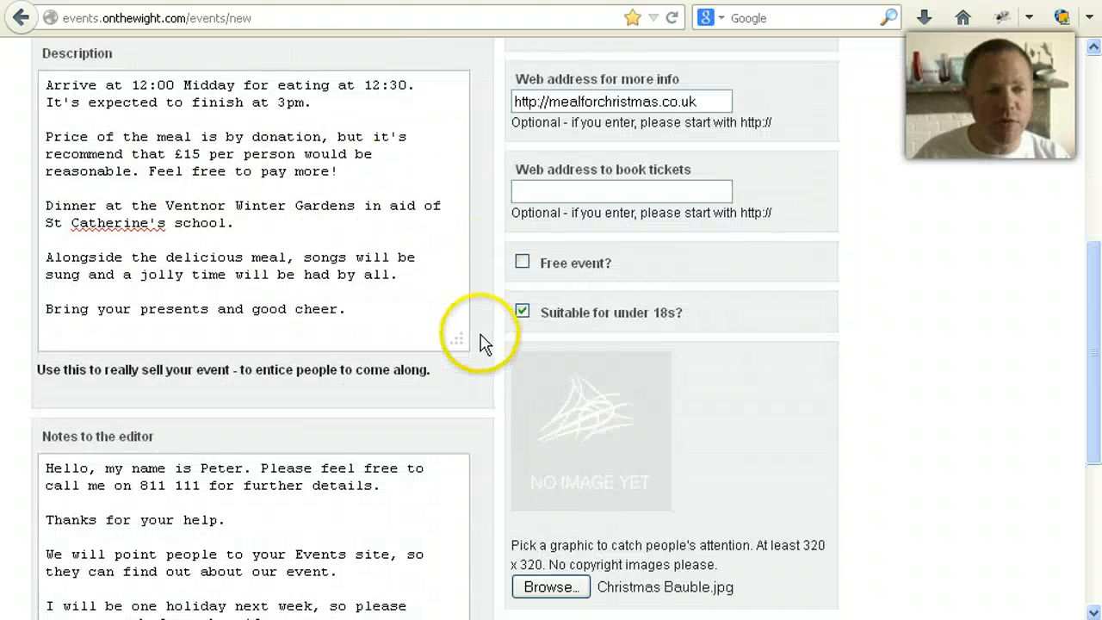
pyautogui.scroll(-4, 482, 342)
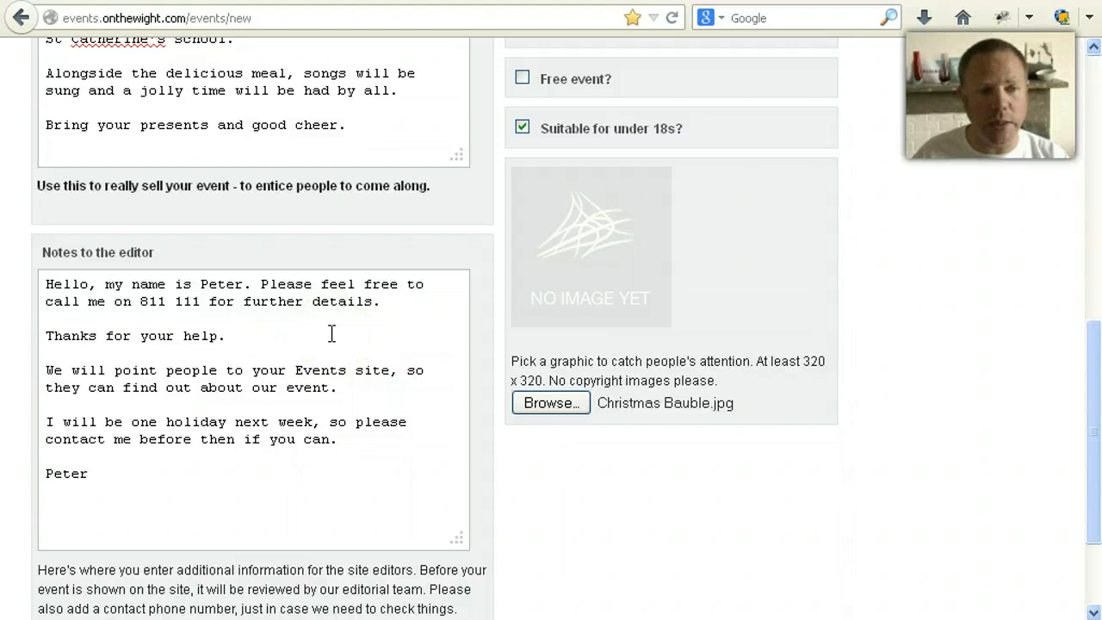
pyautogui.scroll(-3, 331, 334)
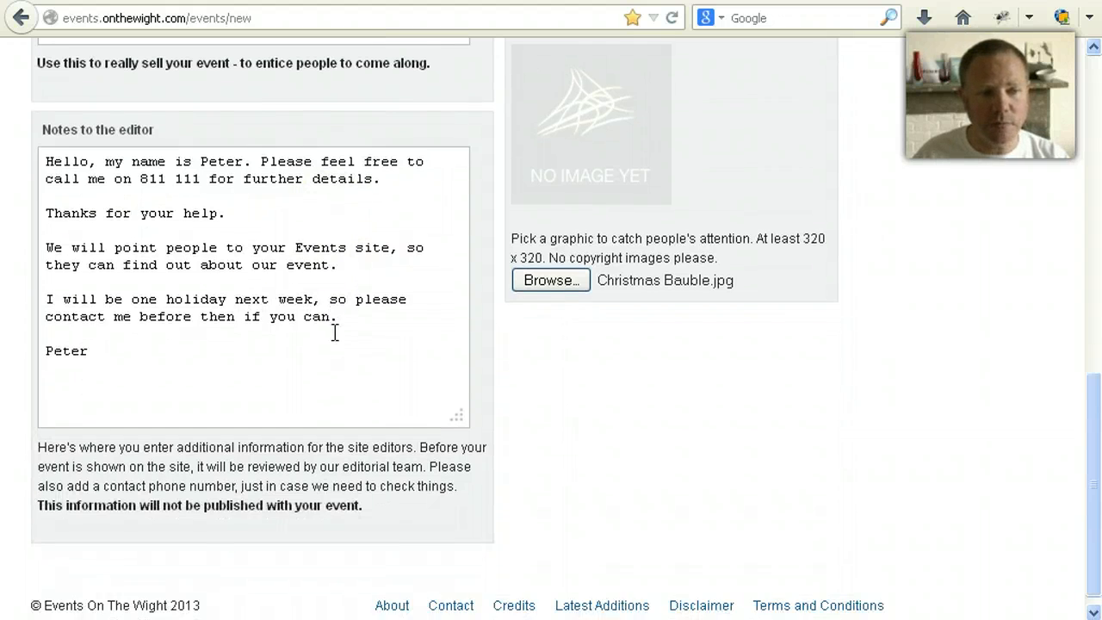
pyautogui.scroll(4, 332, 329)
pyautogui.scroll(10, 337, 340)
pyautogui.click(853, 303)
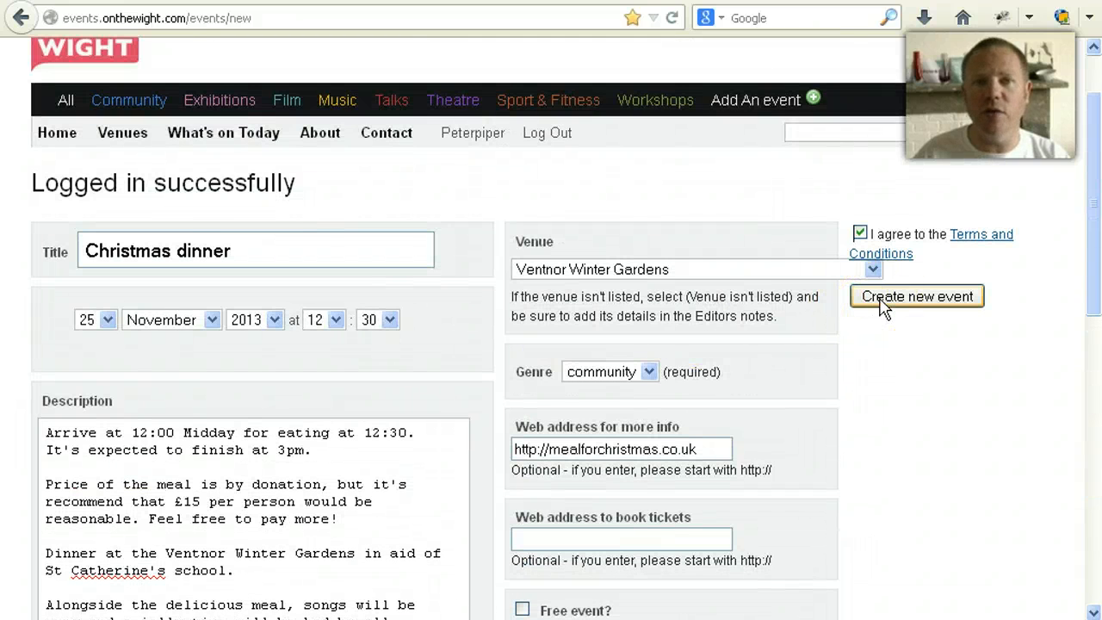
pyautogui.click(880, 299)
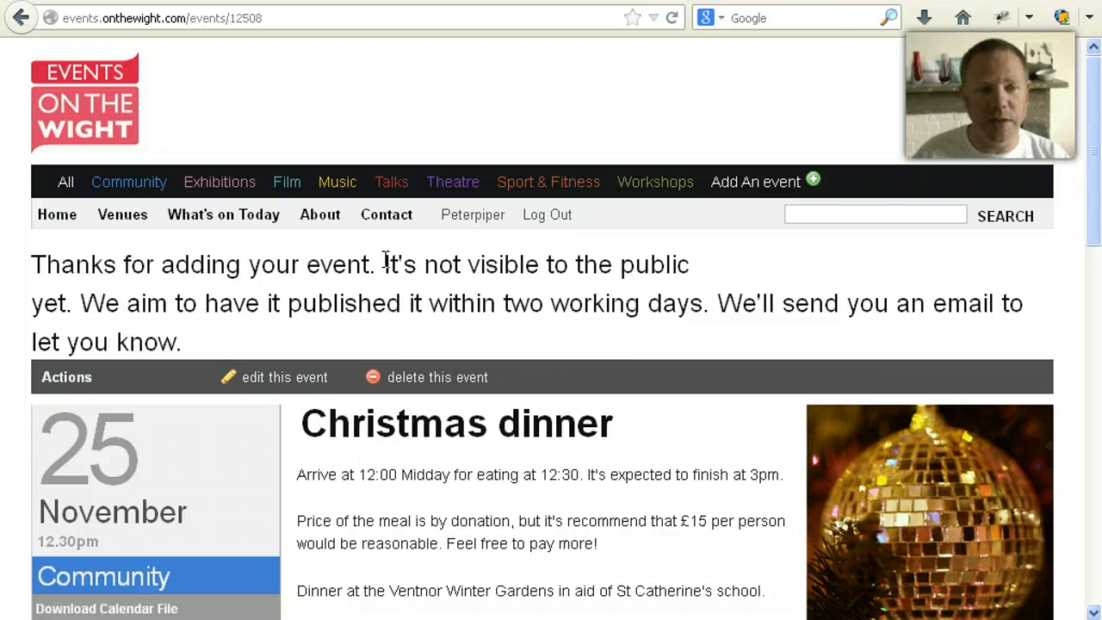
pyautogui.scroll(-1, 384, 259)
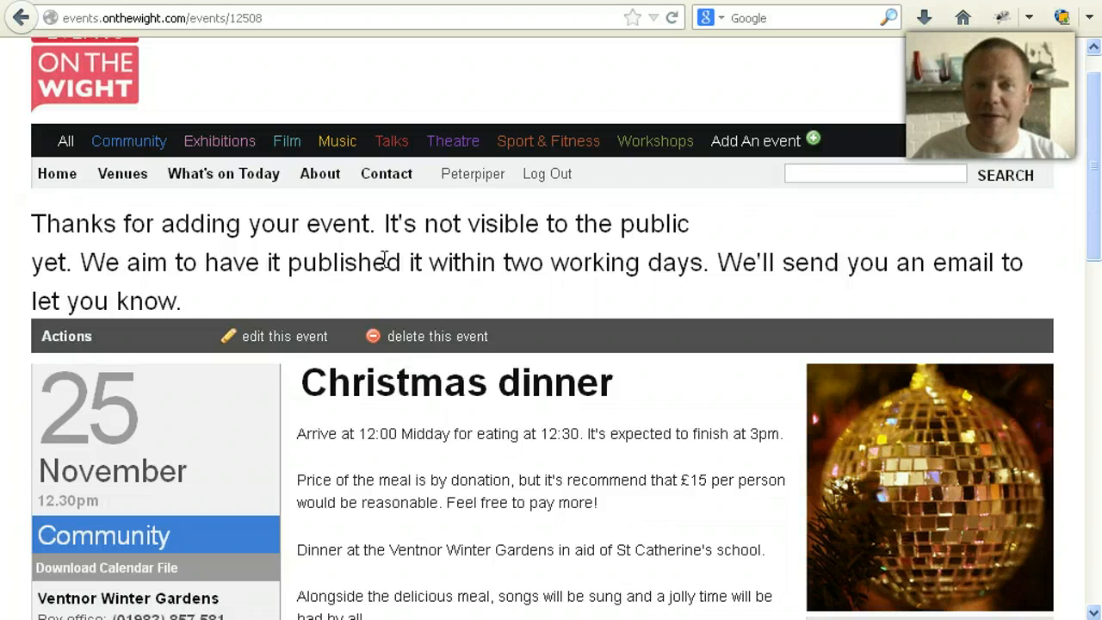
pyautogui.scroll(-2, 385, 257)
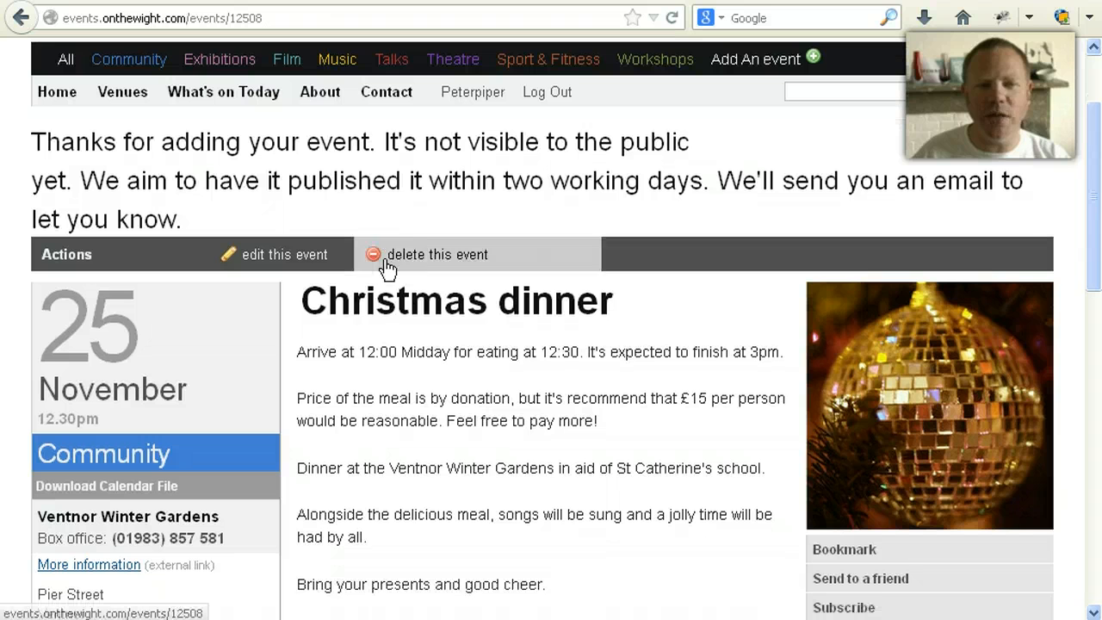
pyautogui.click(393, 216)
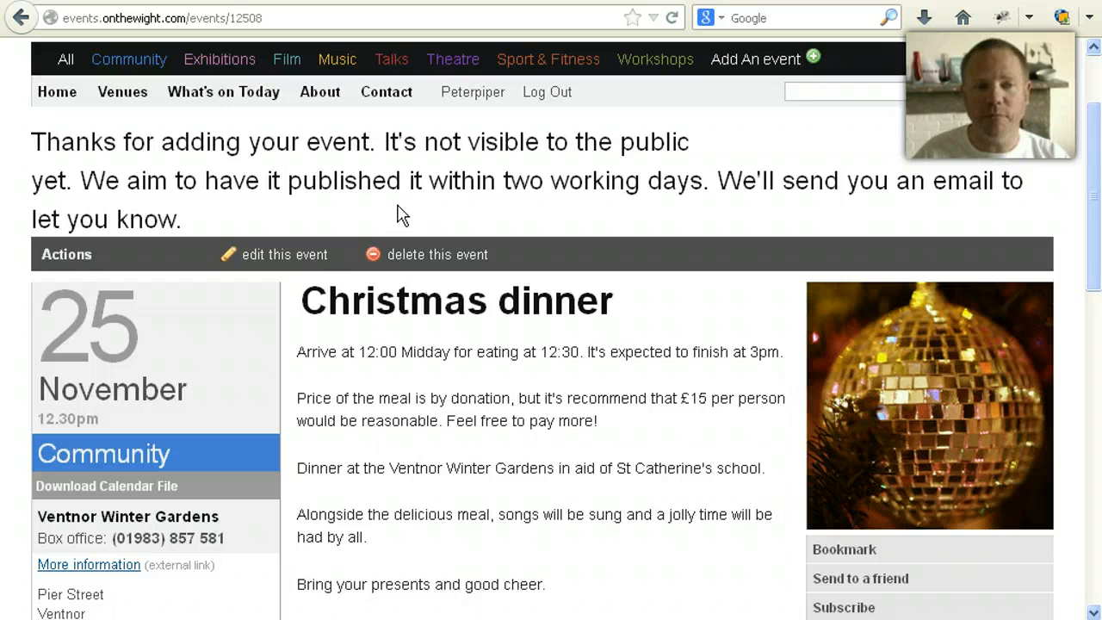
pyautogui.scroll(-2, 399, 213)
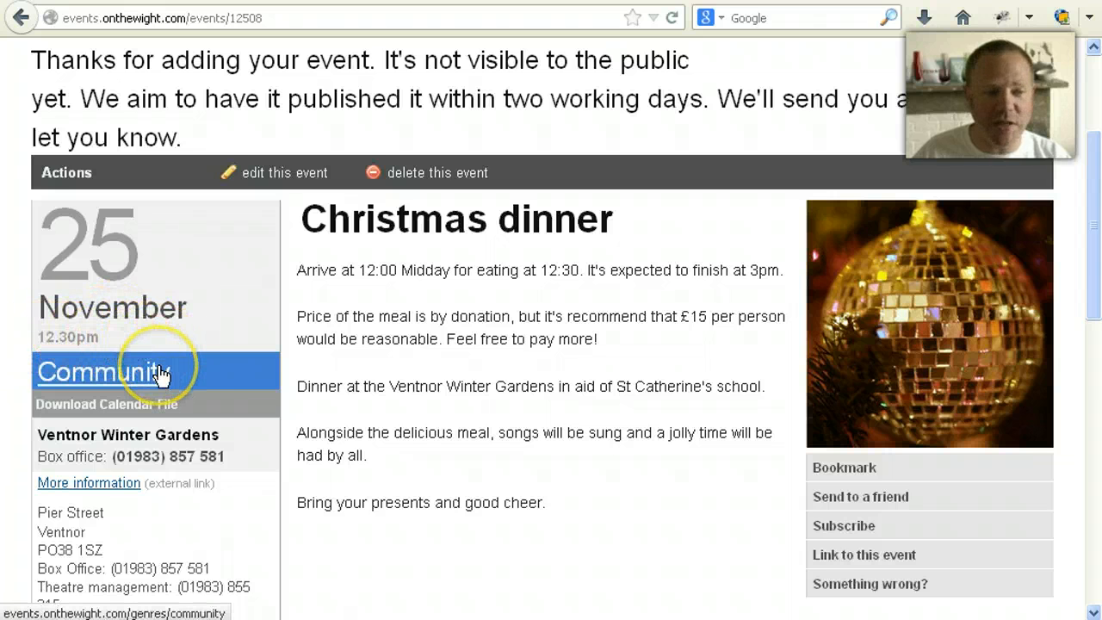
pyautogui.scroll(-2, 238, 437)
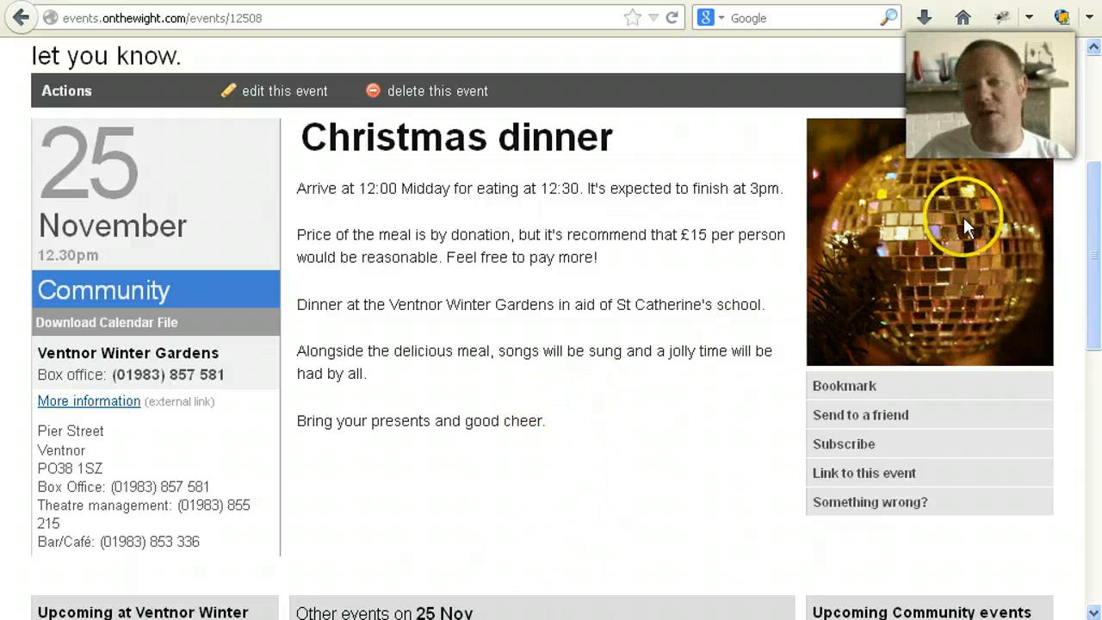
pyautogui.scroll(-4, 767, 290)
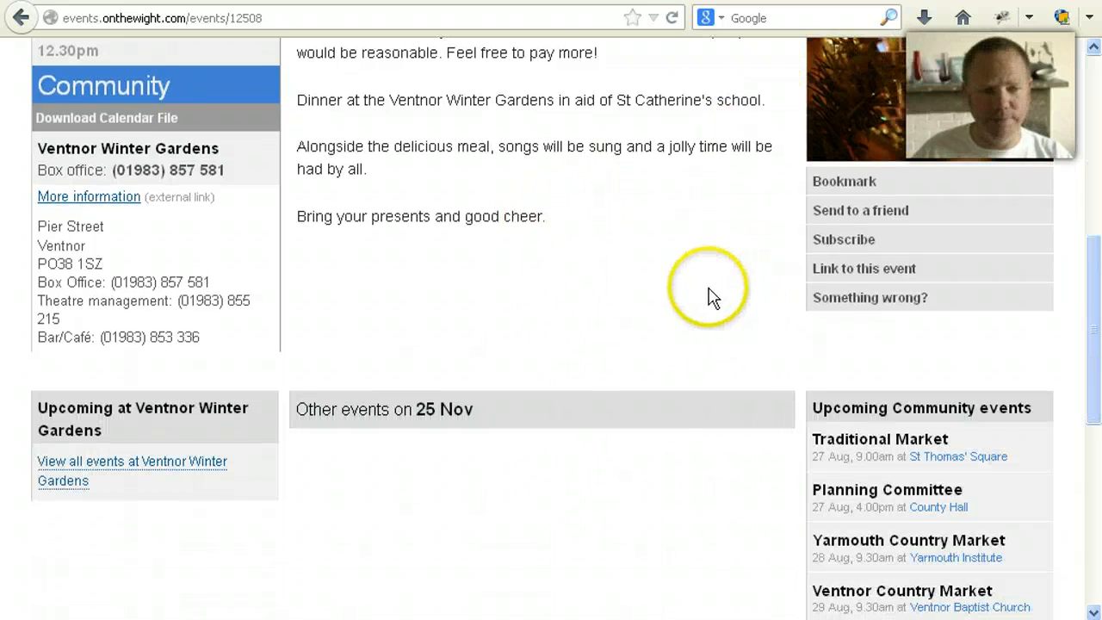
pyautogui.scroll(4, 689, 297)
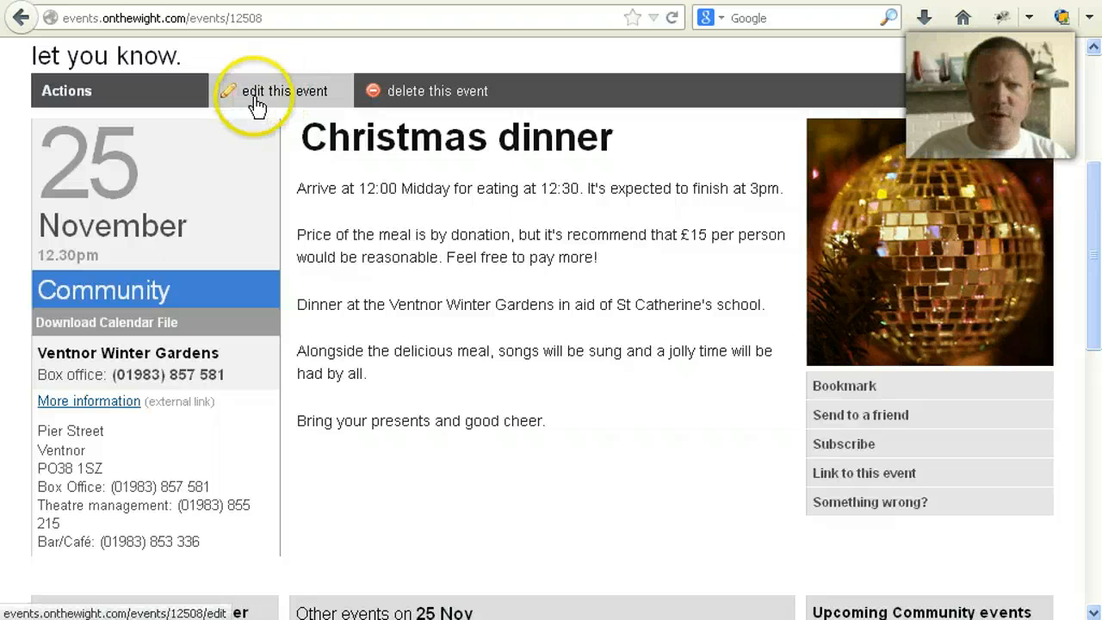
# Reopen the event for editing and append 'in aid of St Catherine's school' to the title.
pyautogui.click(256, 103)
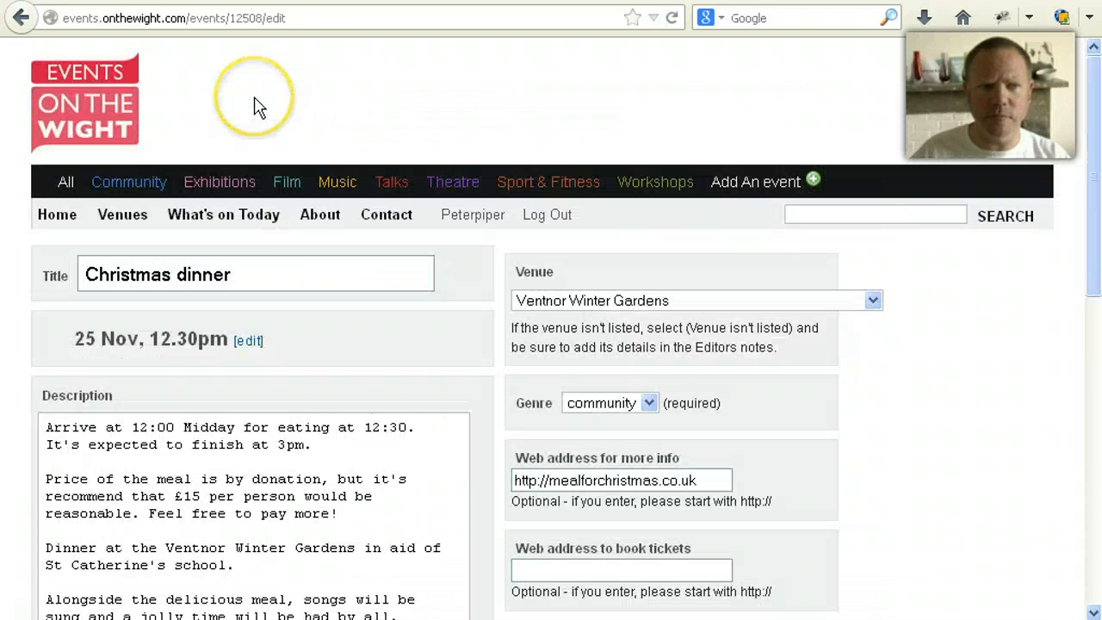
pyautogui.click(327, 274)
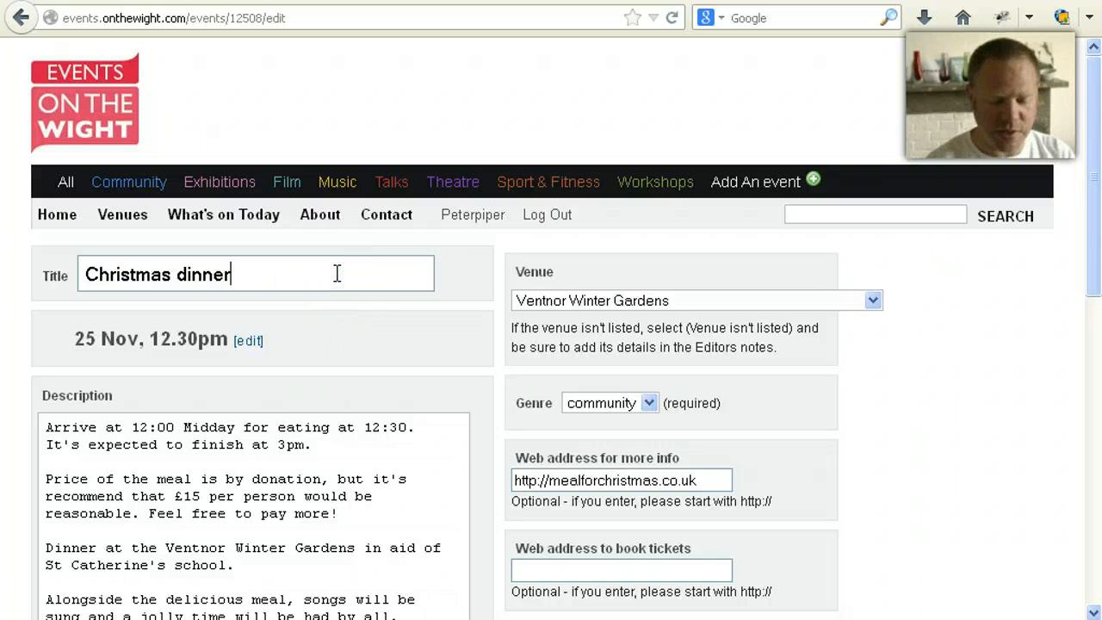
pyautogui.write('in')
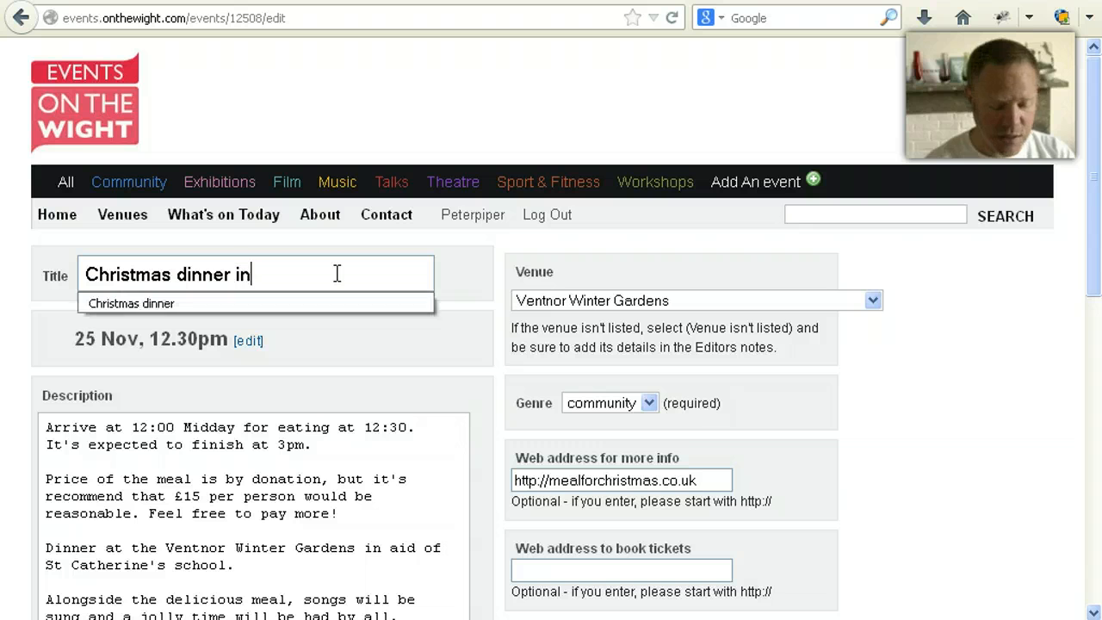
pyautogui.write(' aid of')
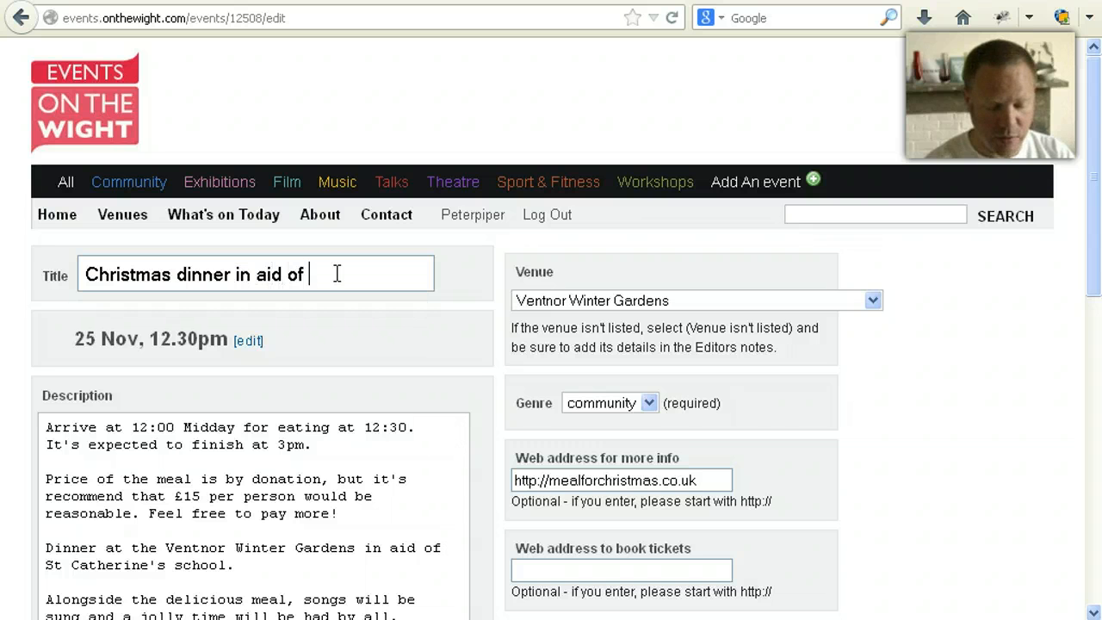
pyautogui.write(' St Catherine')
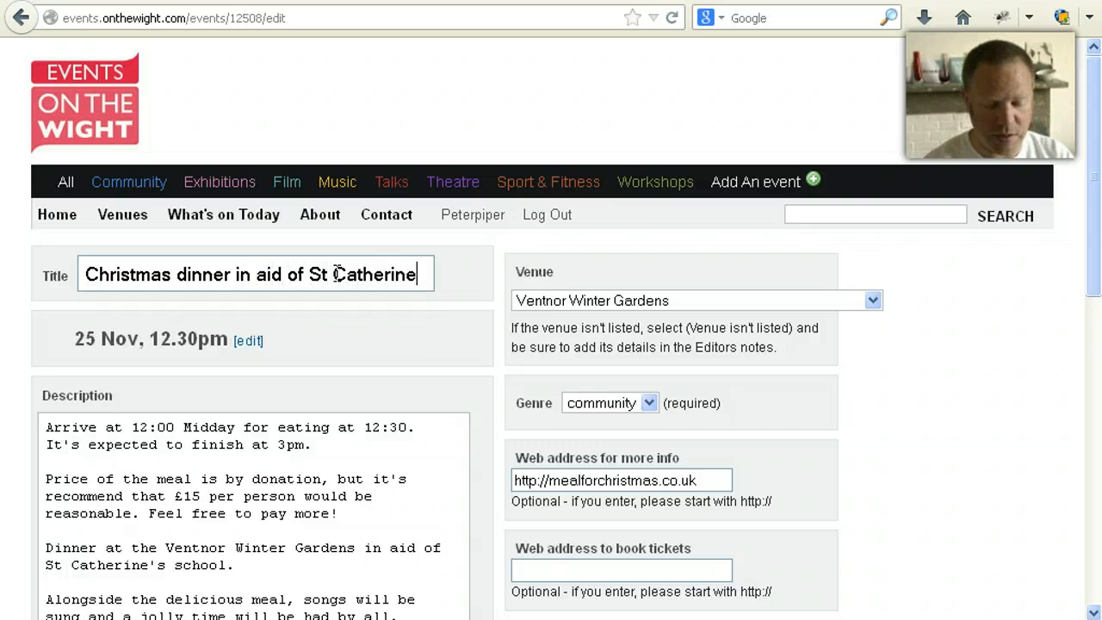
pyautogui.write("'s school")
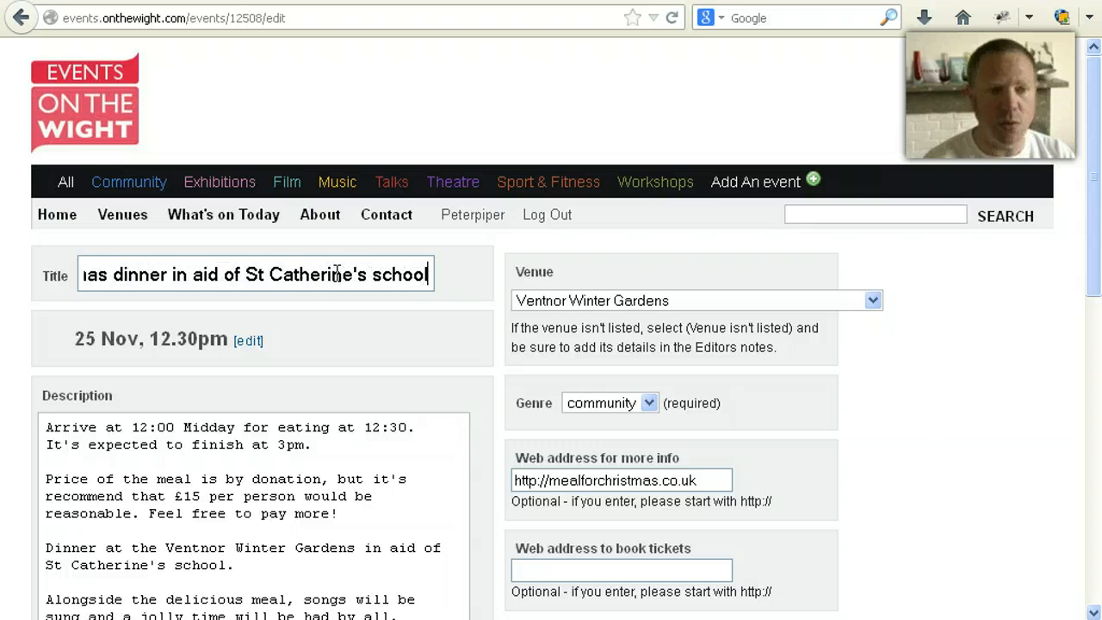
# Change the event's month to December, dating it 25 December 2013, 12:30.
pyautogui.click(248, 342)
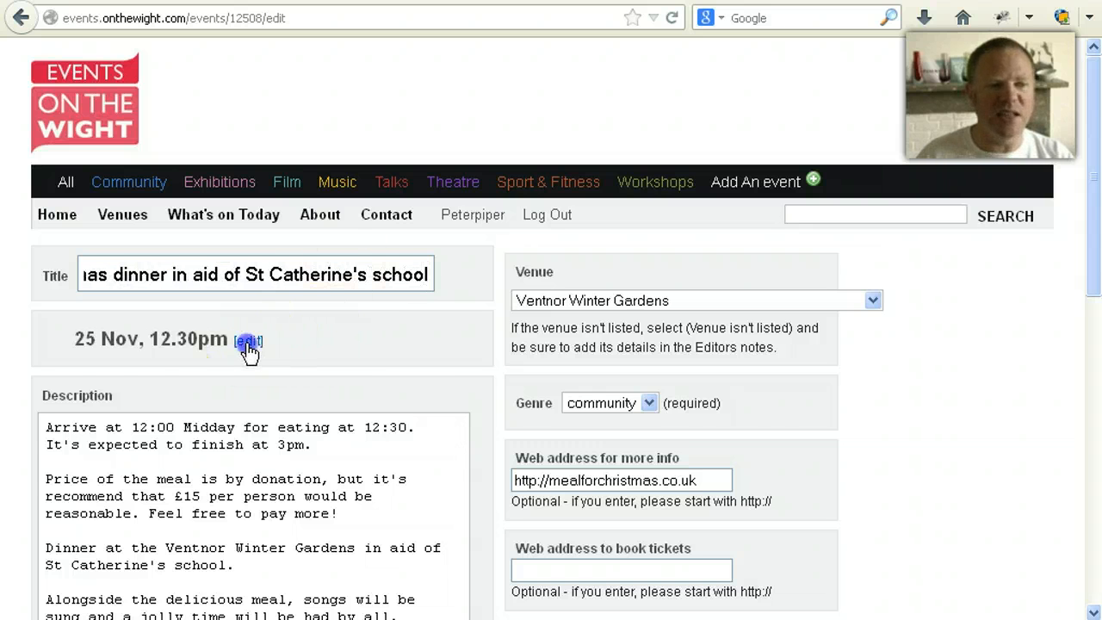
pyautogui.click(194, 389)
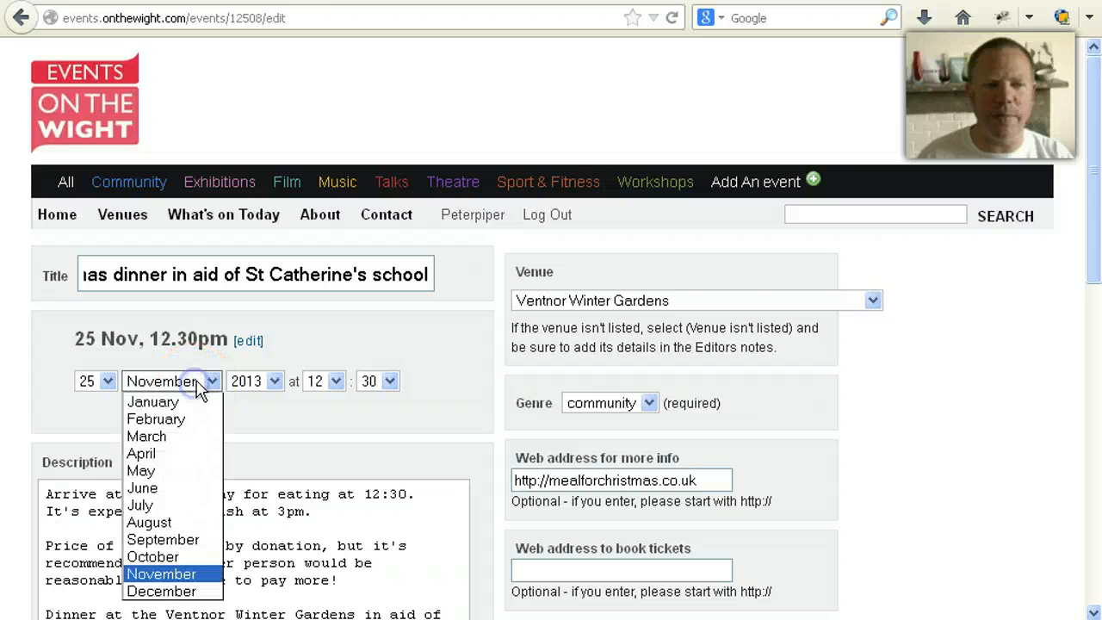
pyautogui.click(191, 591)
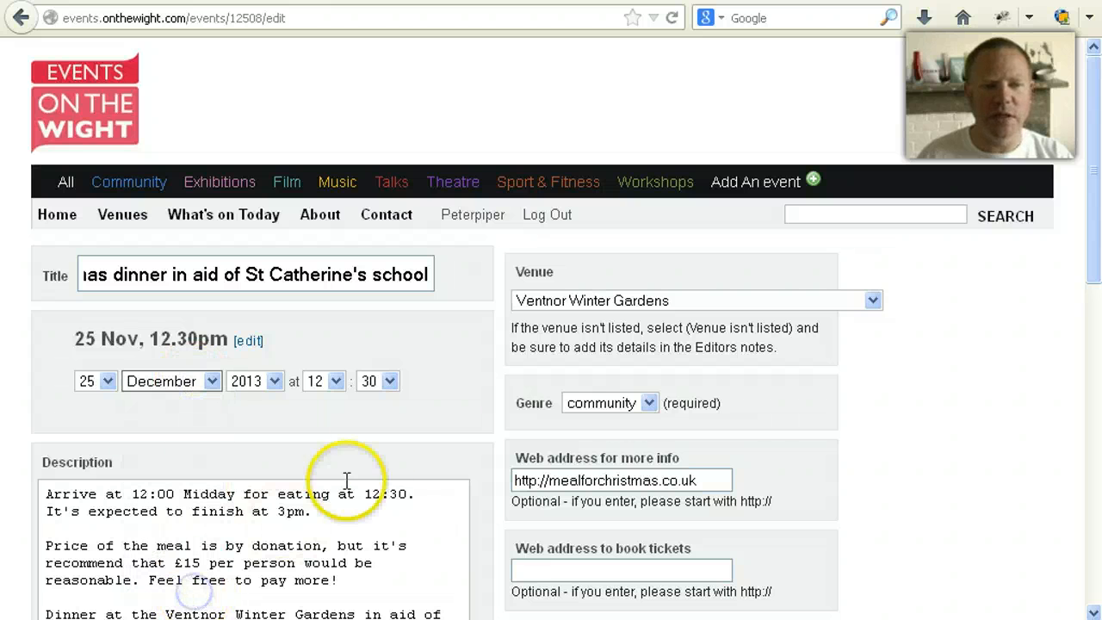
pyautogui.click(463, 373)
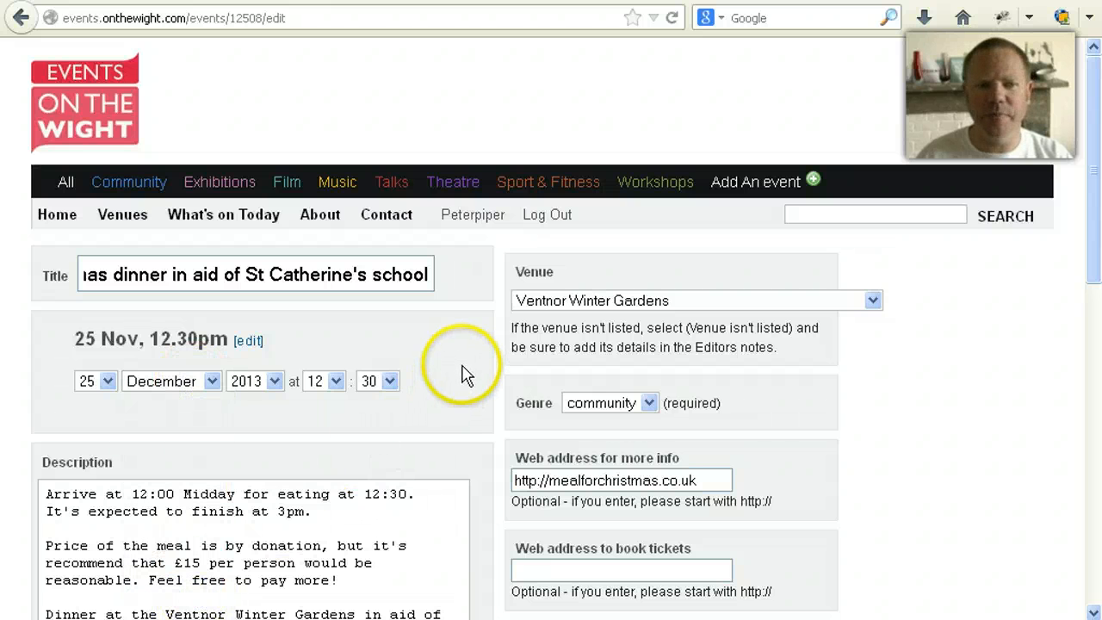
pyautogui.scroll(-5, 465, 373)
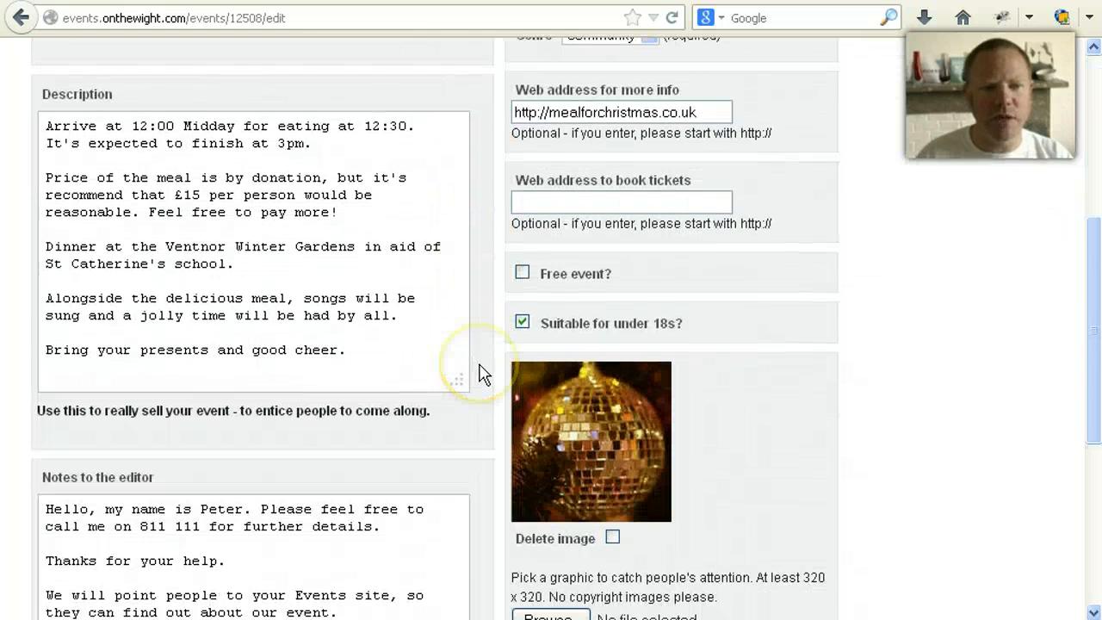
pyautogui.scroll(-2, 482, 373)
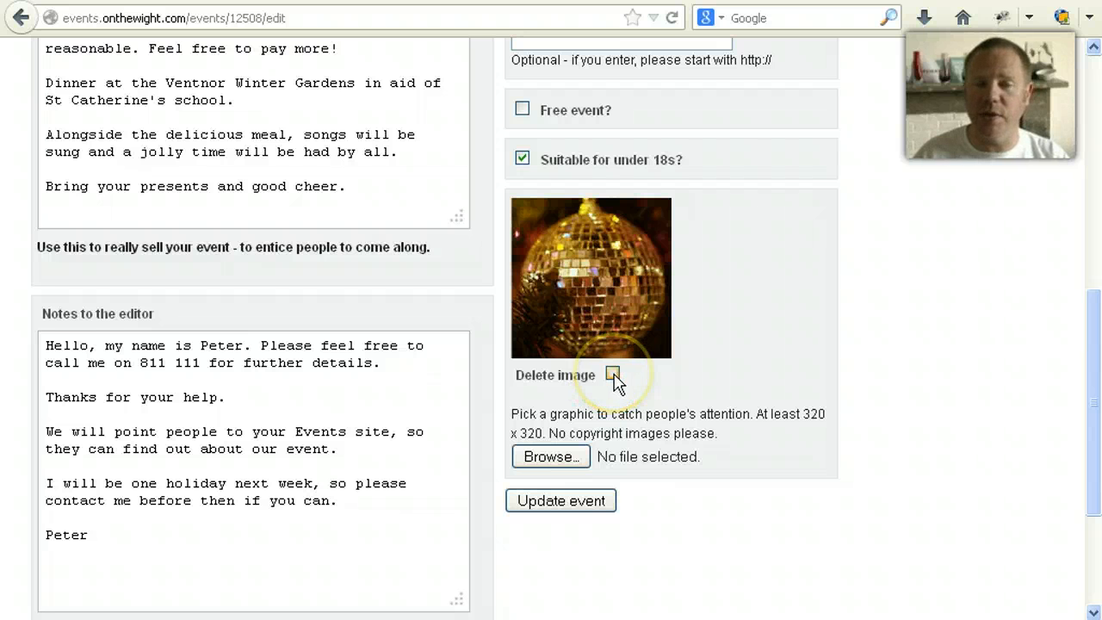
# Update the event and confirm the page shows the new title dated 25 December, 12.30pm.
pyautogui.click(598, 508)
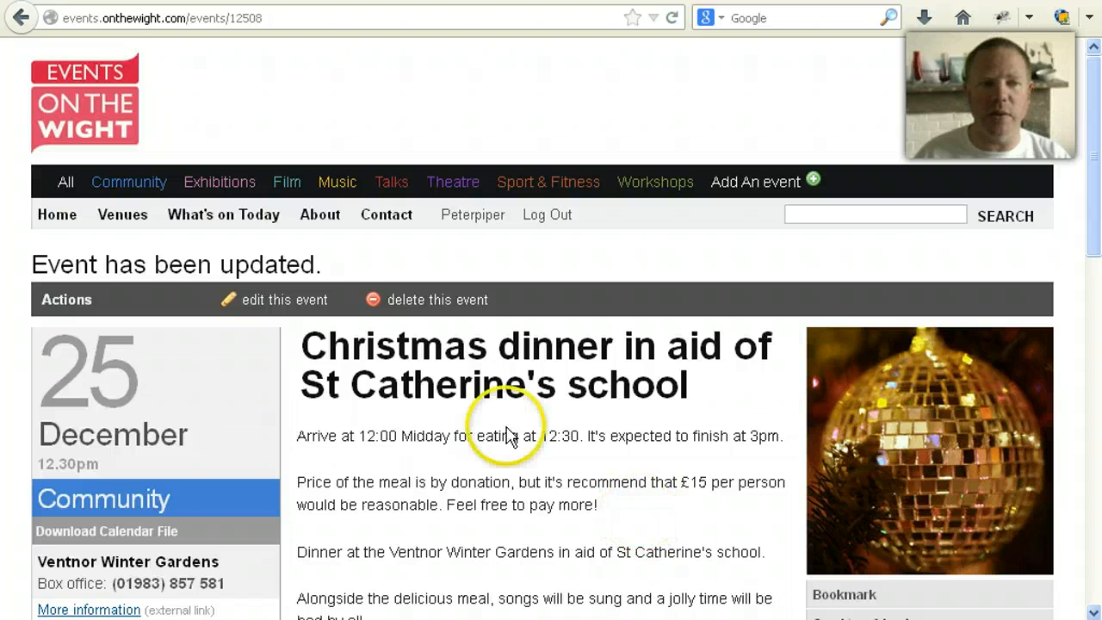
pyautogui.scroll(-1, 466, 439)
pyautogui.scroll(-1, 466, 439)
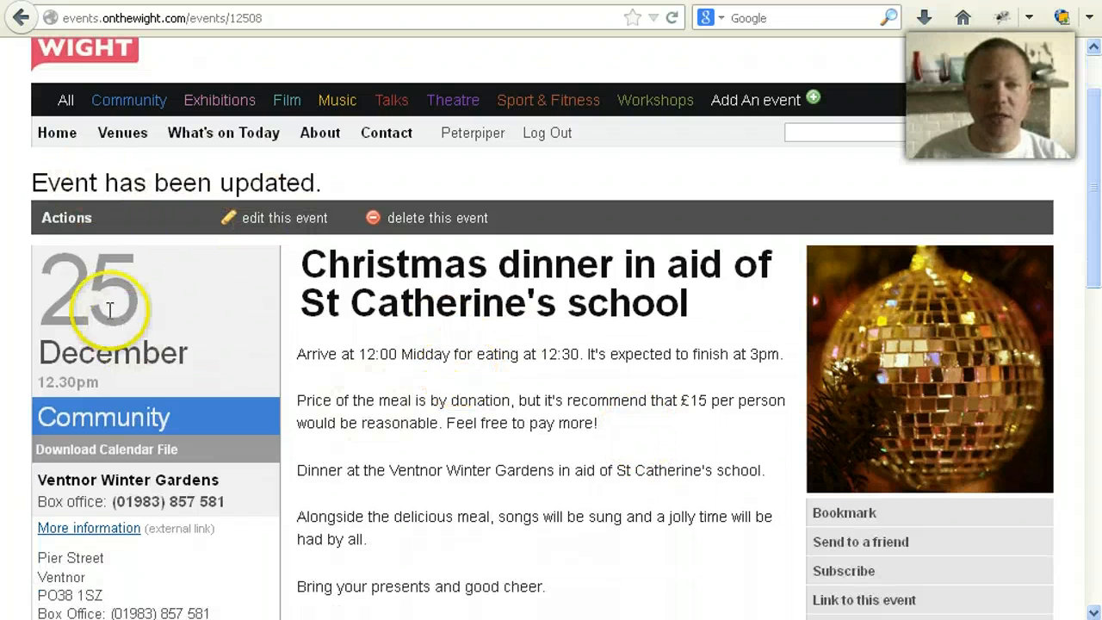
pyautogui.moveTo(49, 283); pyautogui.dragTo(196, 363)
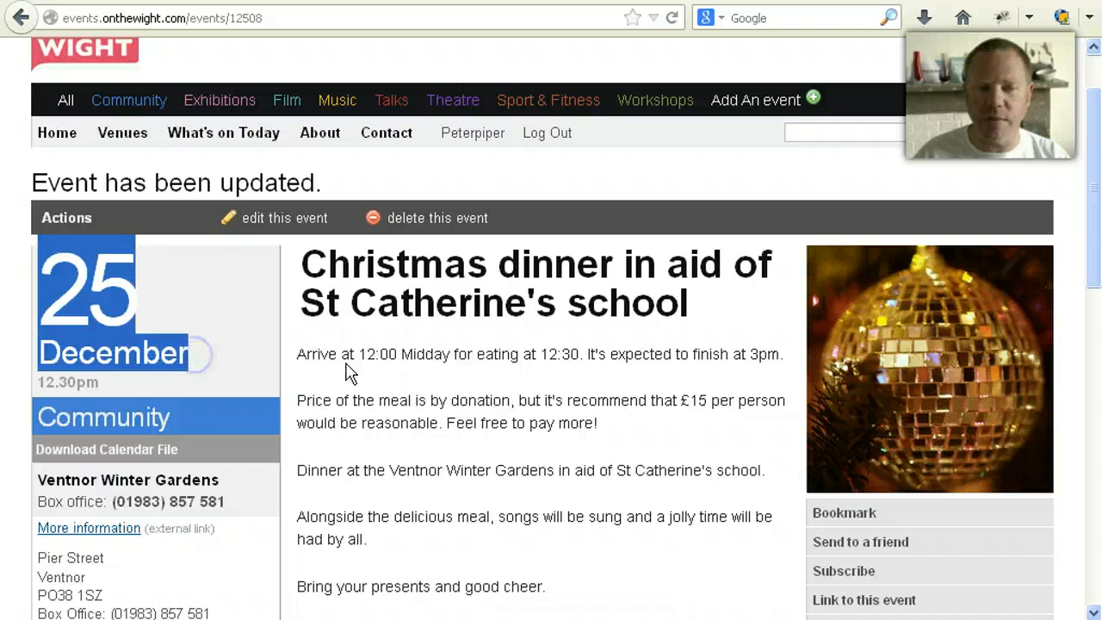
pyautogui.click(432, 360)
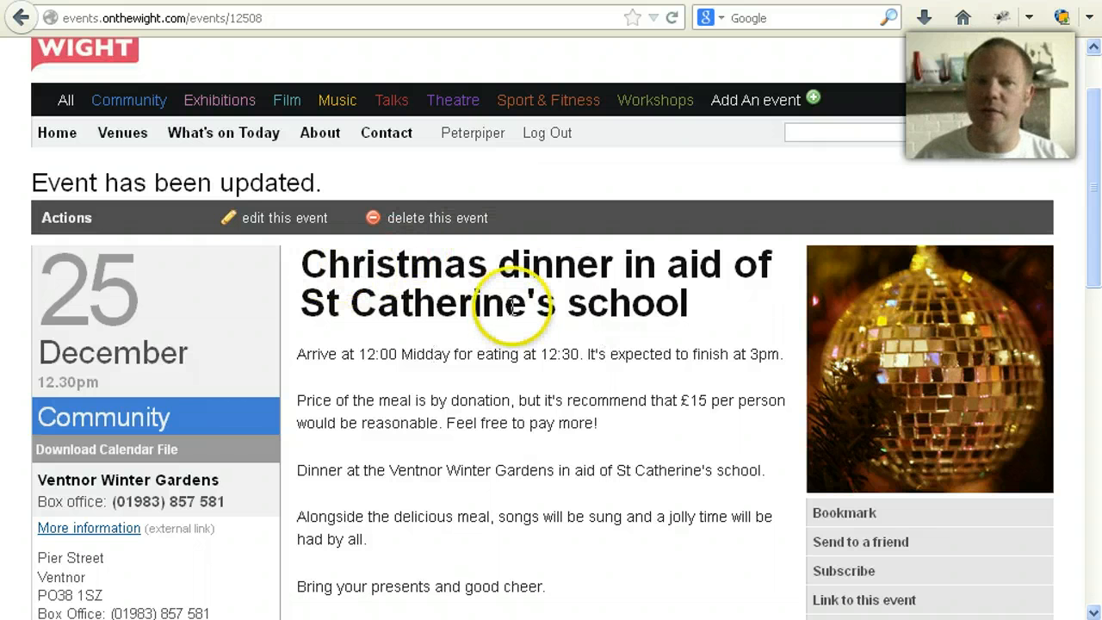
pyautogui.scroll(-4, 516, 306)
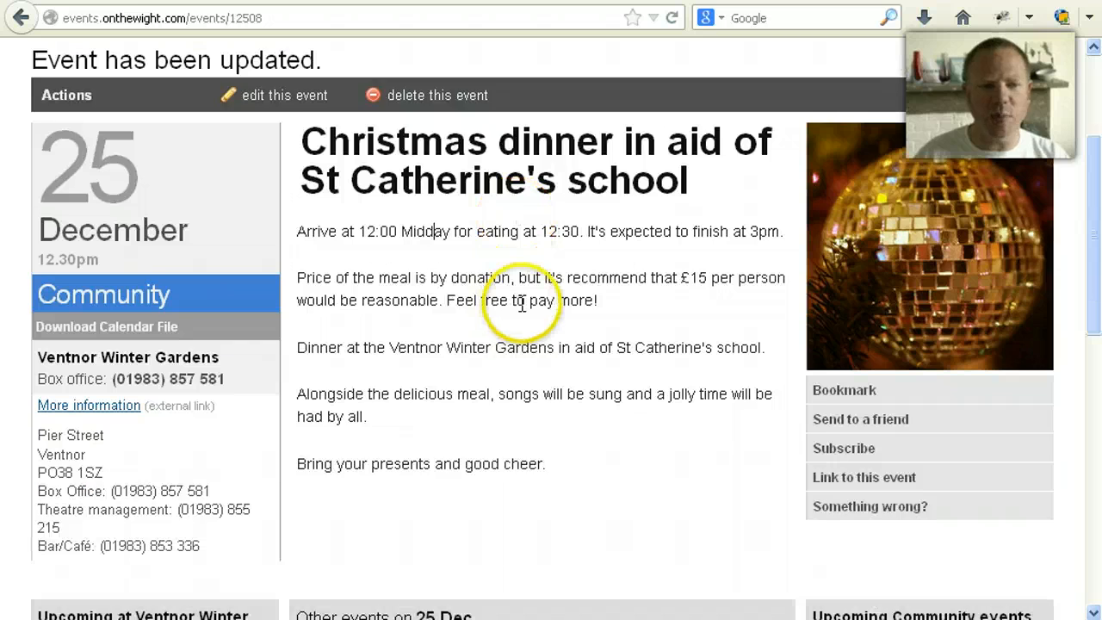
pyautogui.scroll(-1, 527, 312)
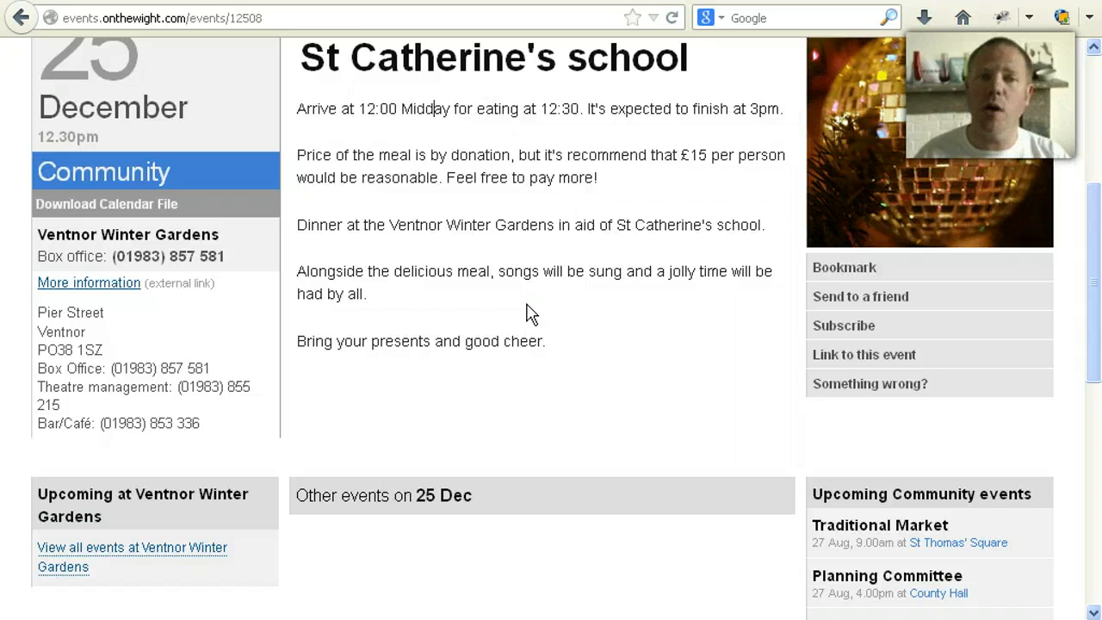
pyautogui.scroll(6, 530, 310)
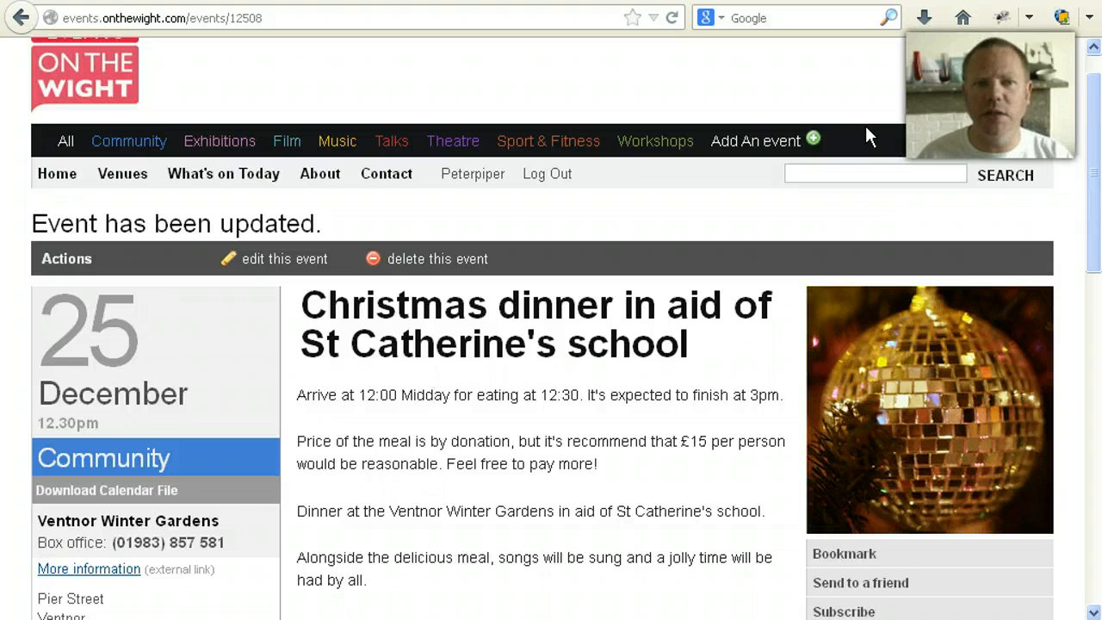
# Search the site for 'christmas' and scroll to the St Catherine's school dinner among 5 results.
pyautogui.click(866, 172)
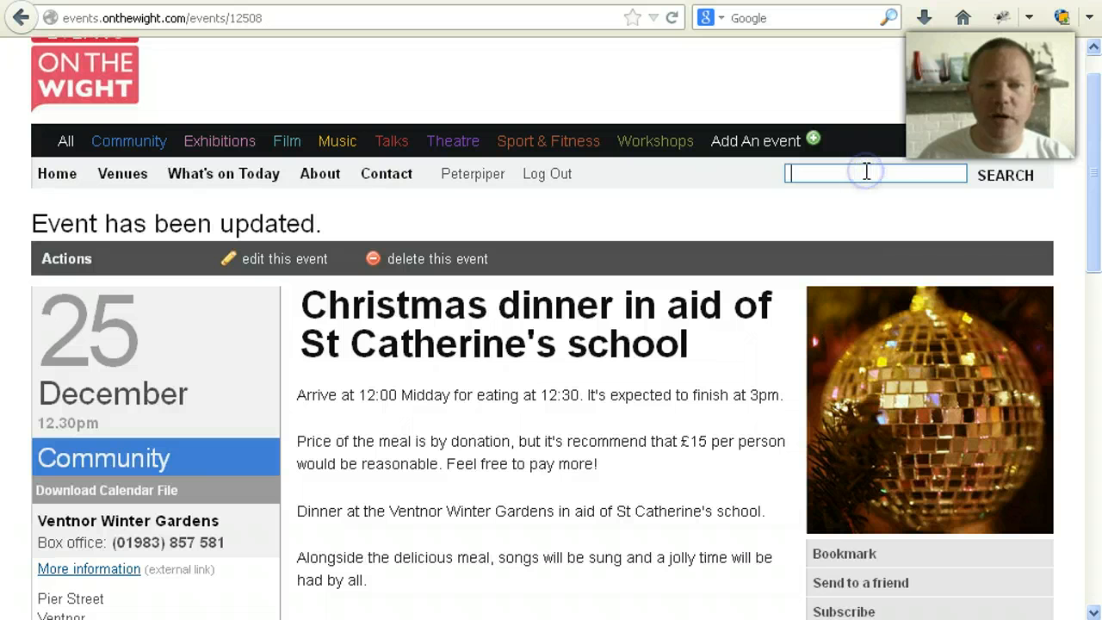
pyautogui.write('c')
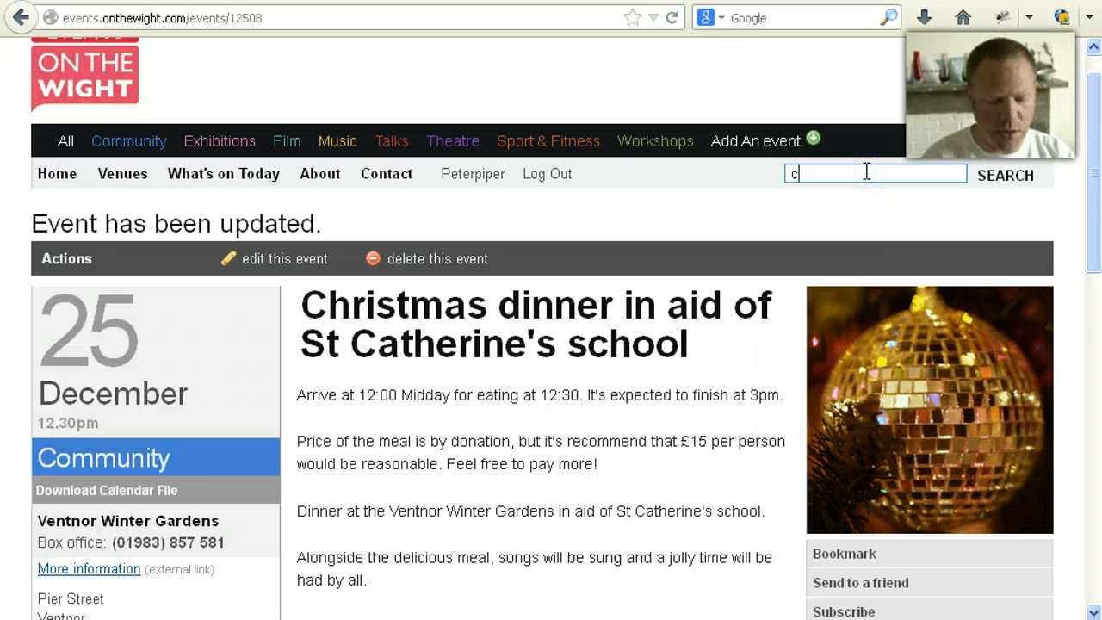
pyautogui.write('hristmas')
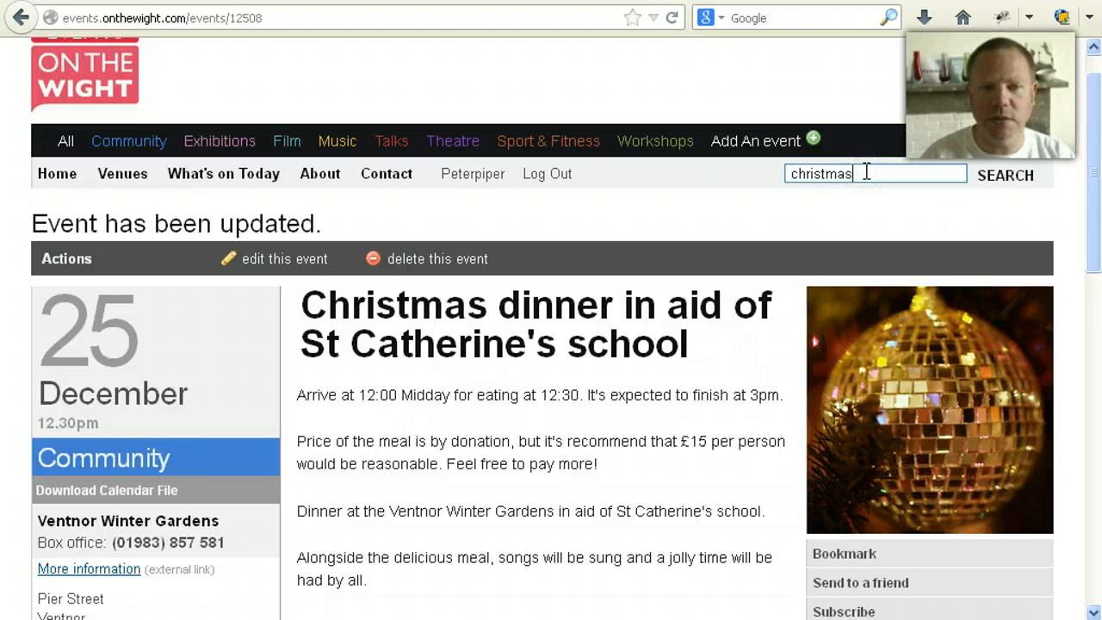
pyautogui.click(1003, 181)
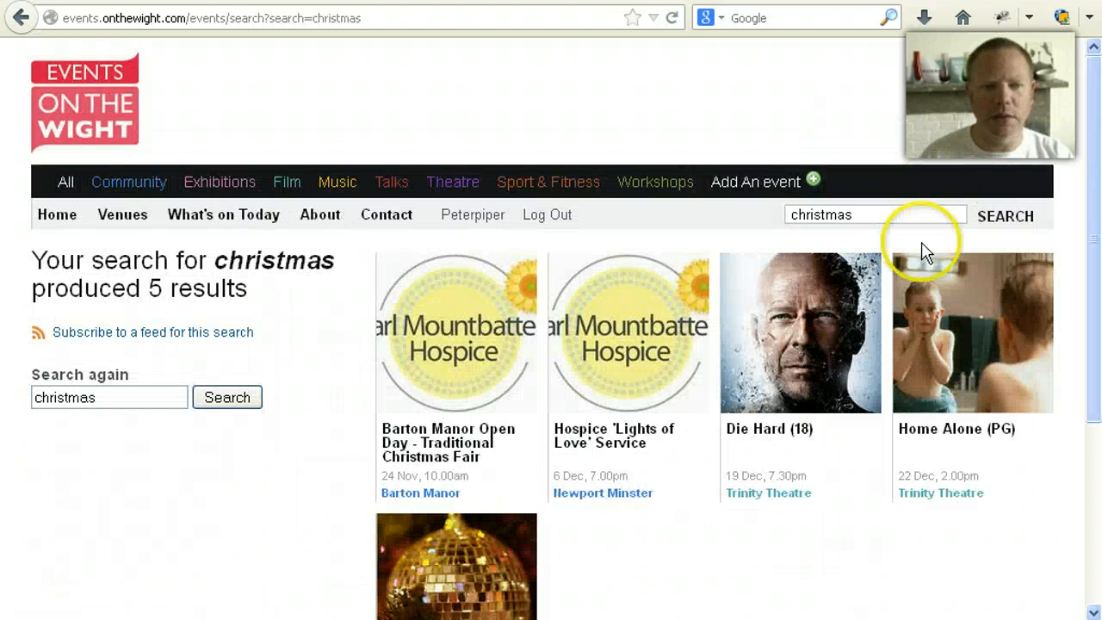
pyautogui.scroll(-1, 936, 241)
pyautogui.scroll(-1, 938, 247)
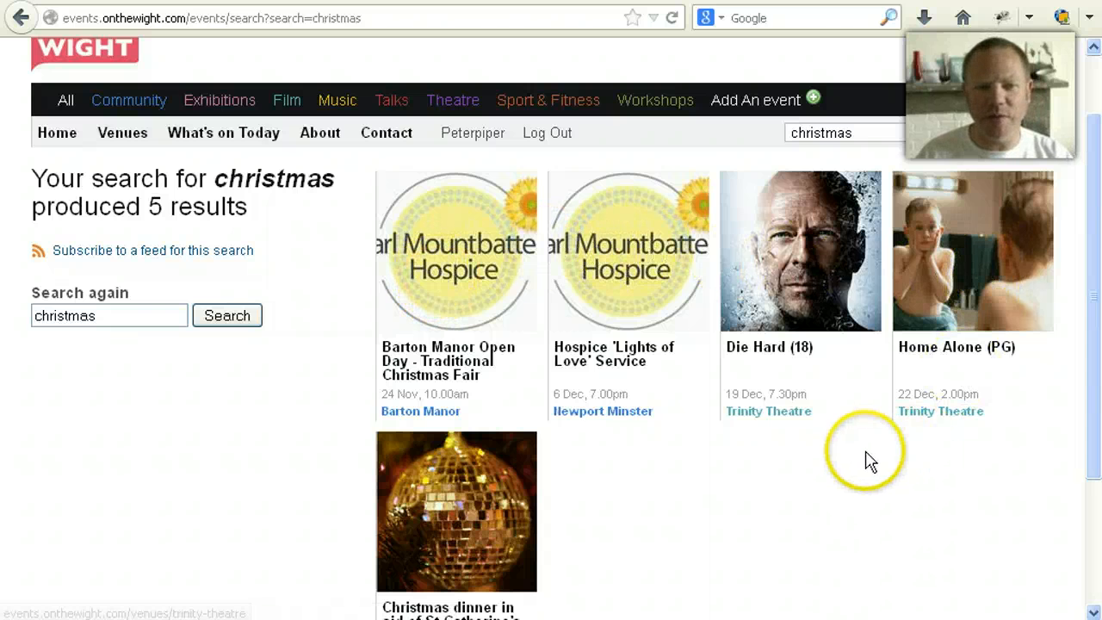
pyautogui.scroll(-1, 857, 474)
pyautogui.scroll(-1, 706, 517)
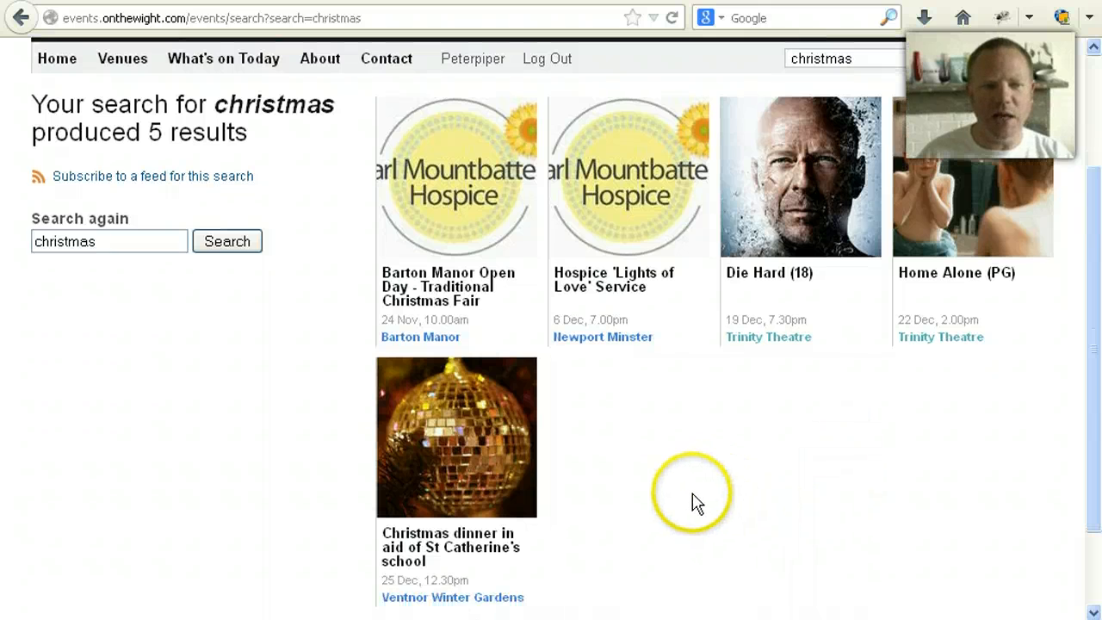
pyautogui.scroll(-1, 585, 439)
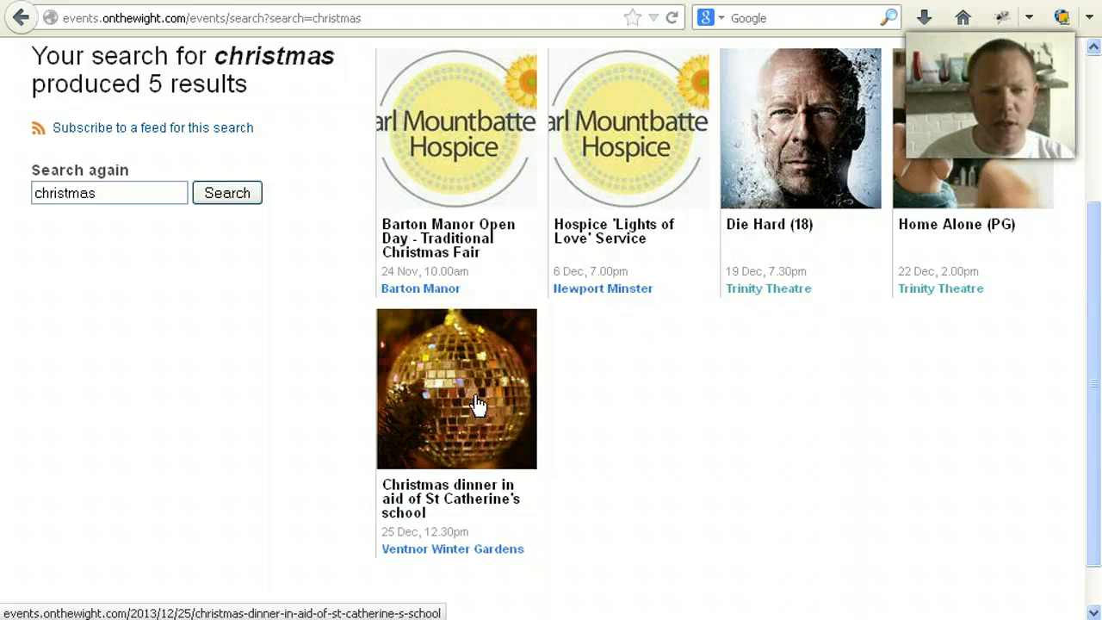
# Open the St Catherine's school dinner page from the search results and select its web address.
pyautogui.click(476, 404)
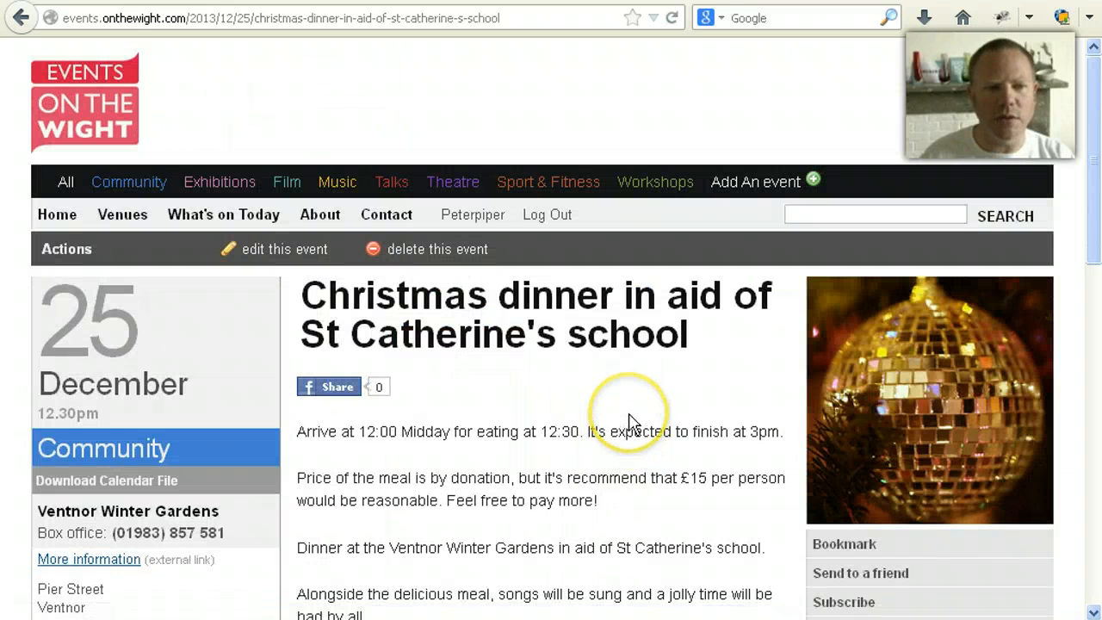
pyautogui.scroll(-4, 628, 427)
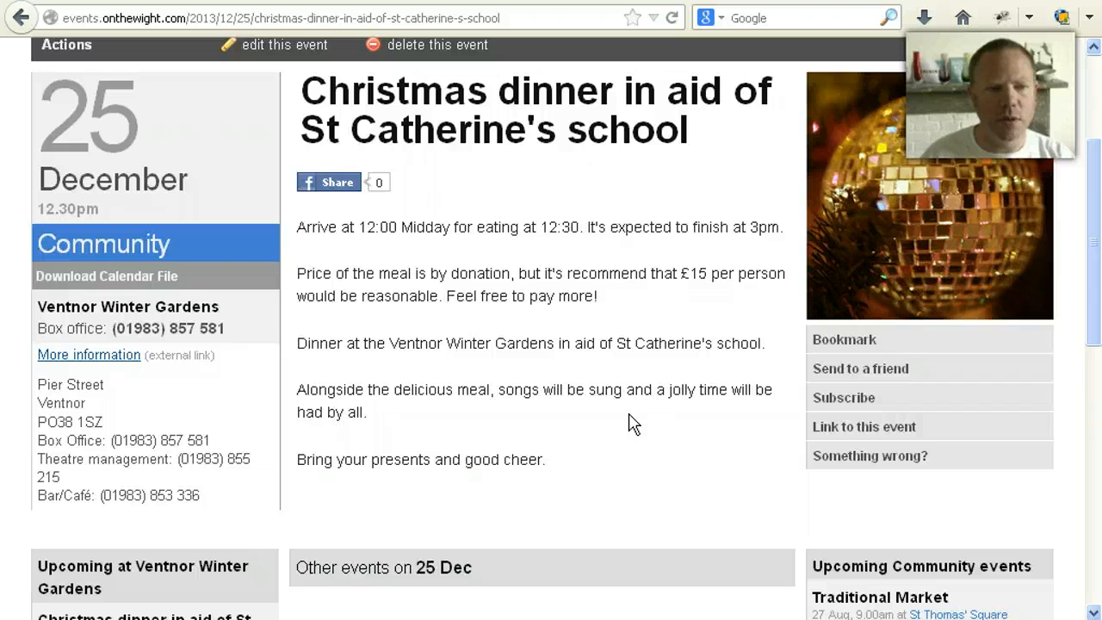
pyautogui.scroll(-3, 629, 413)
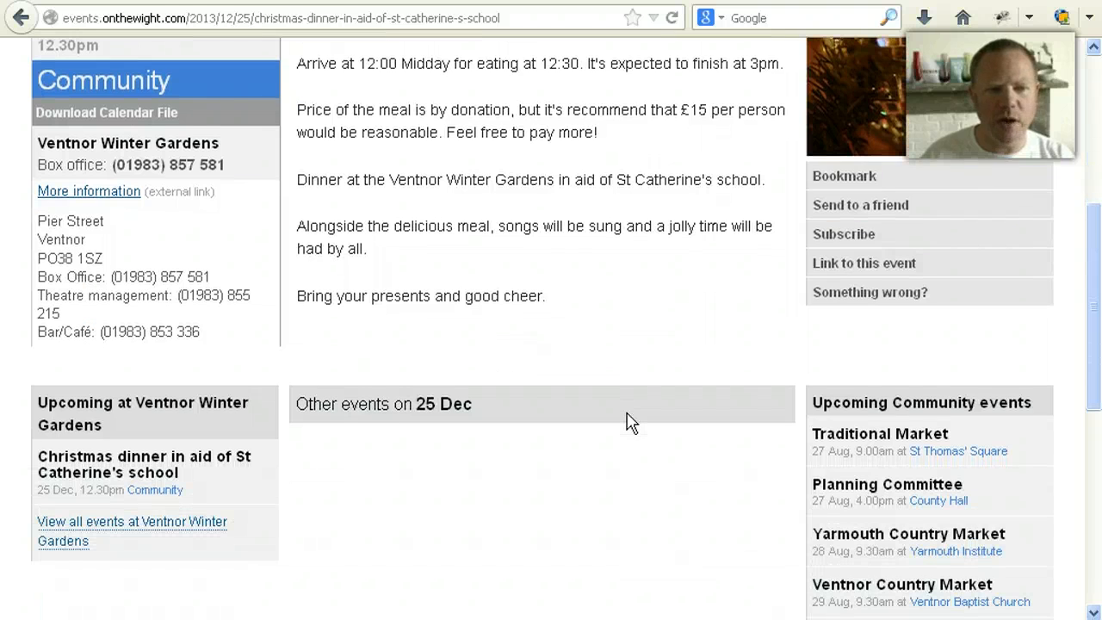
pyautogui.scroll(6, 629, 421)
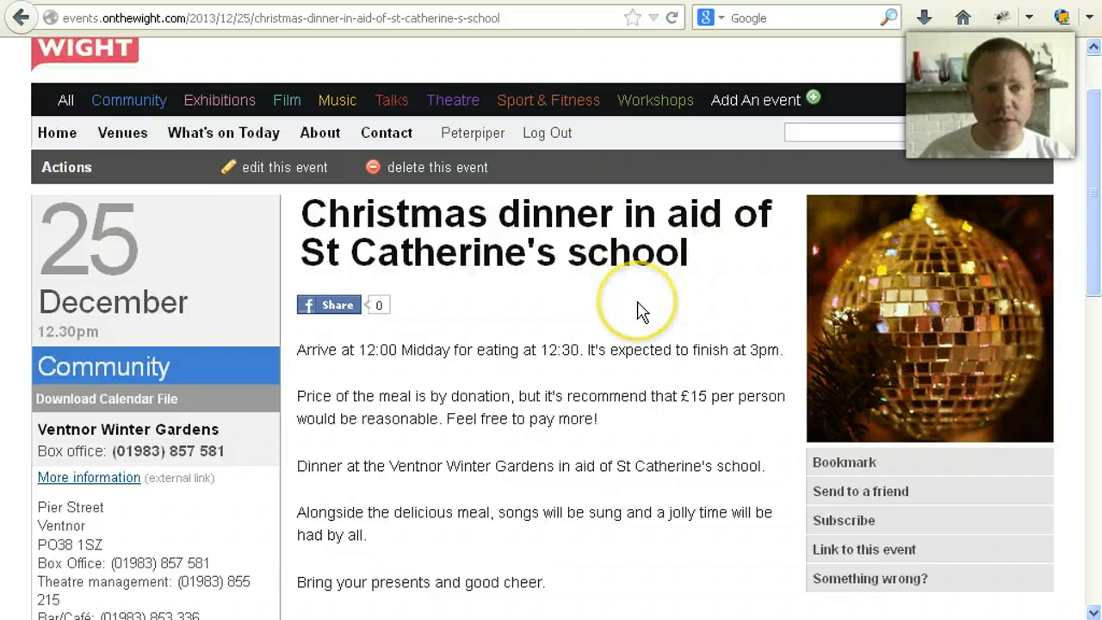
pyautogui.click(515, 18)
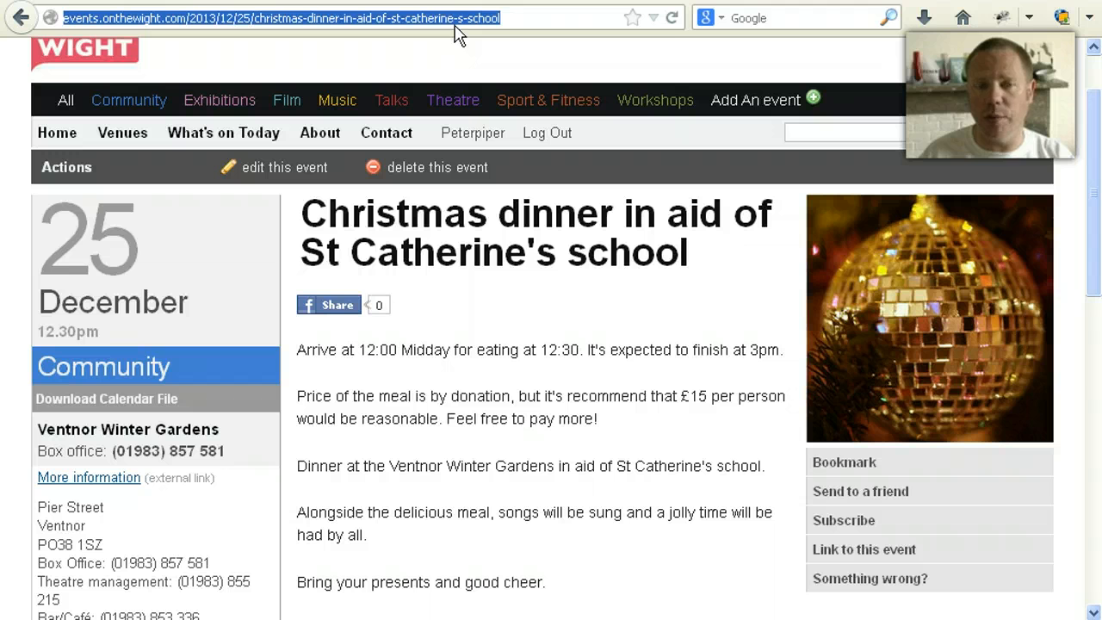
# Switch the home page calendar to December 2013 and scroll to Wednesday 25 December.
pyautogui.click(279, 176)
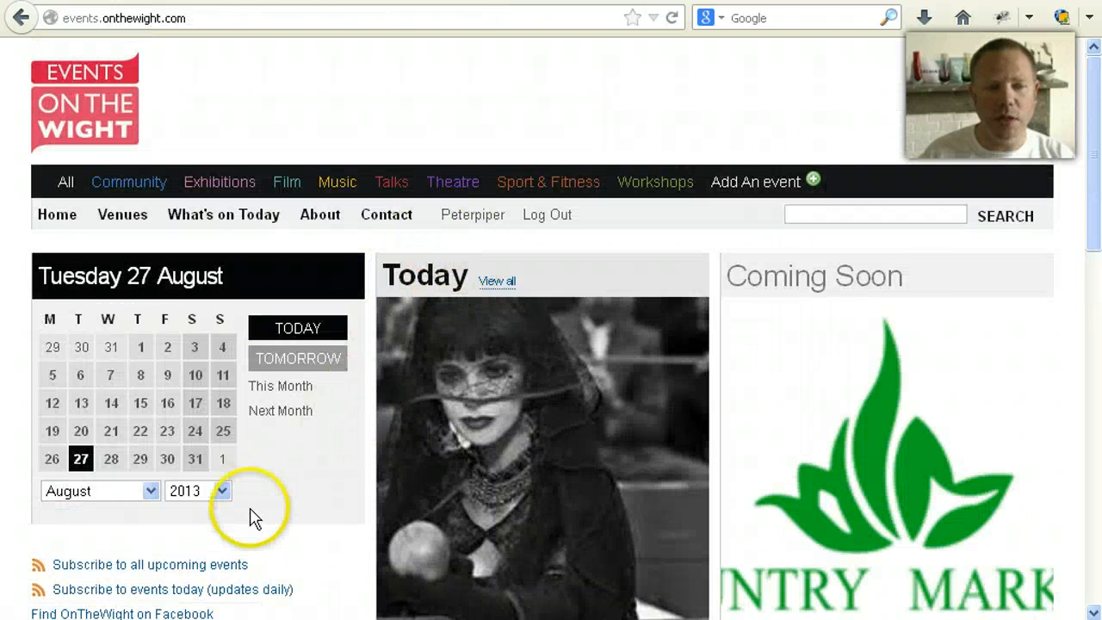
pyautogui.click(151, 491)
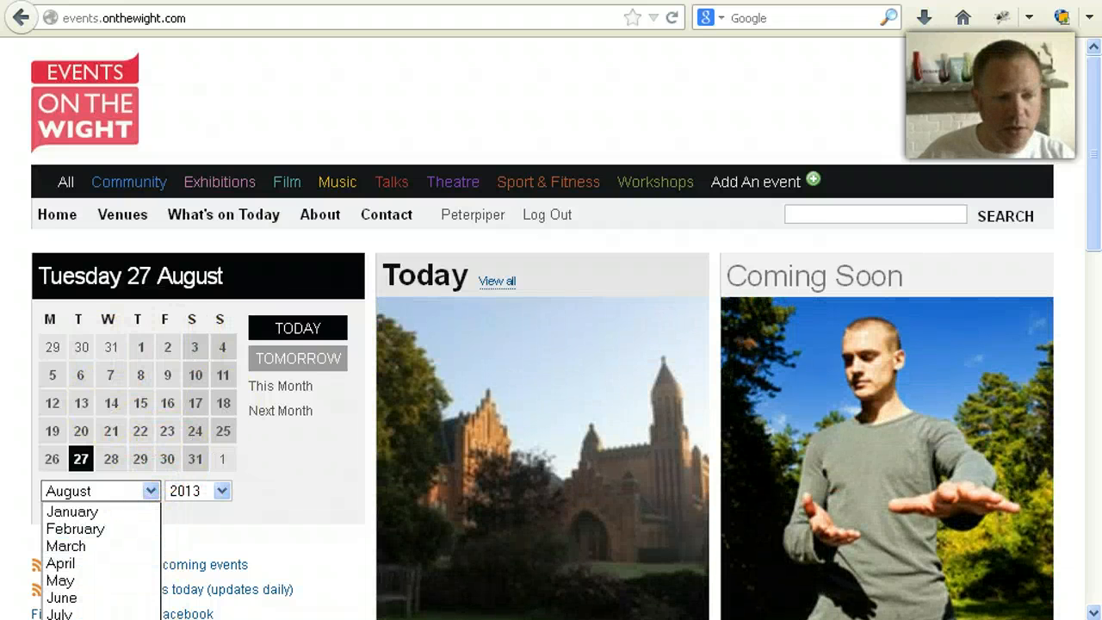
pyautogui.click(78, 619)
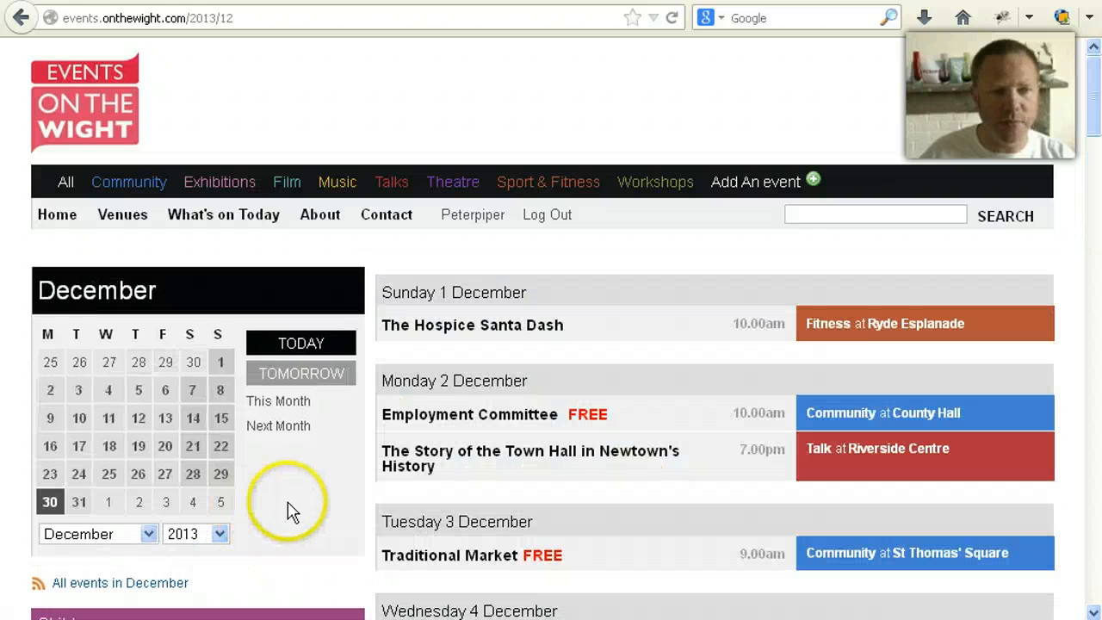
pyautogui.scroll(-3, 303, 501)
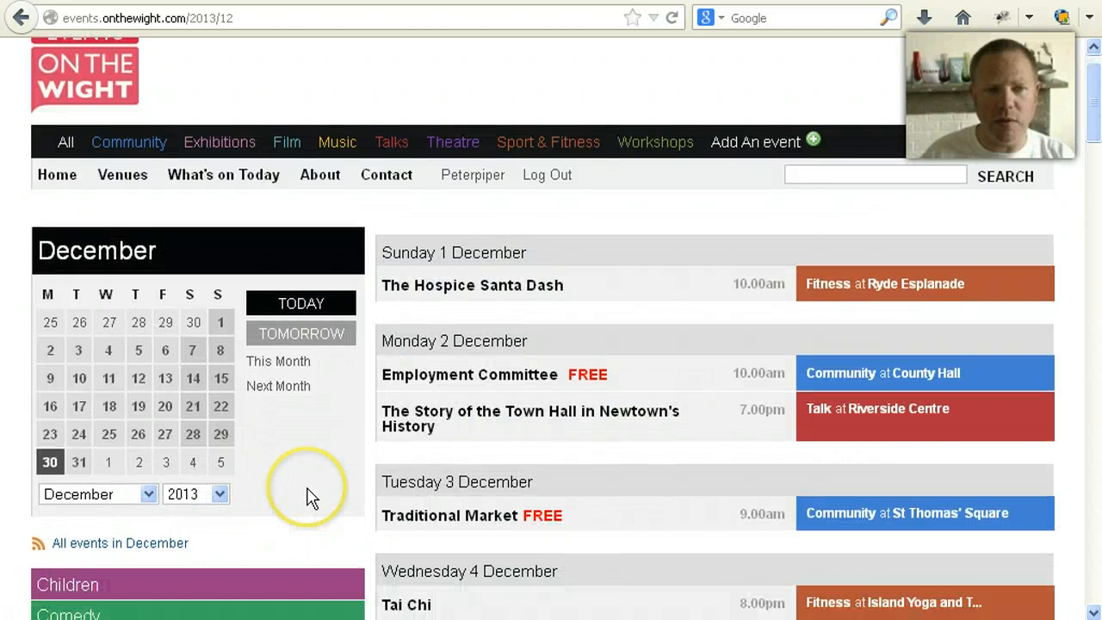
pyautogui.scroll(-6, 320, 484)
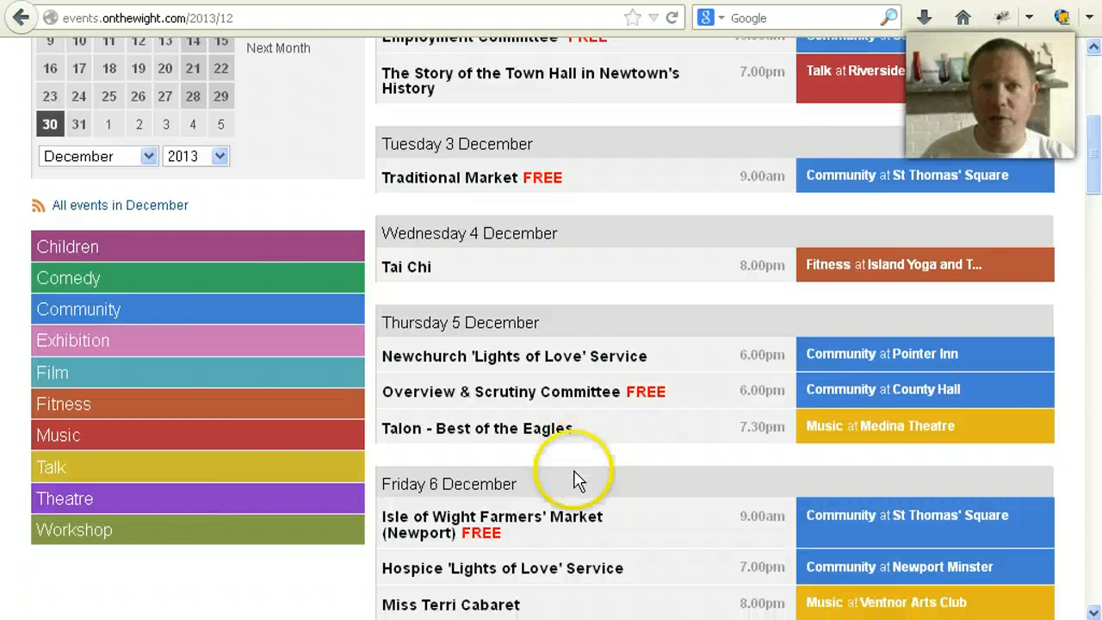
pyautogui.scroll(-5, 580, 479)
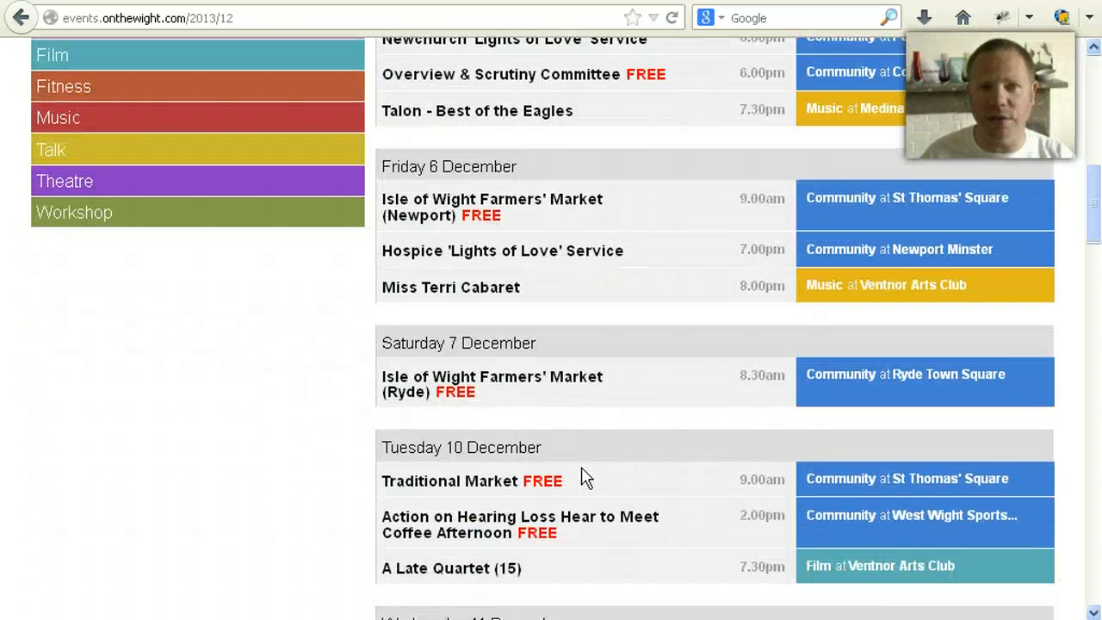
pyautogui.scroll(-10, 583, 479)
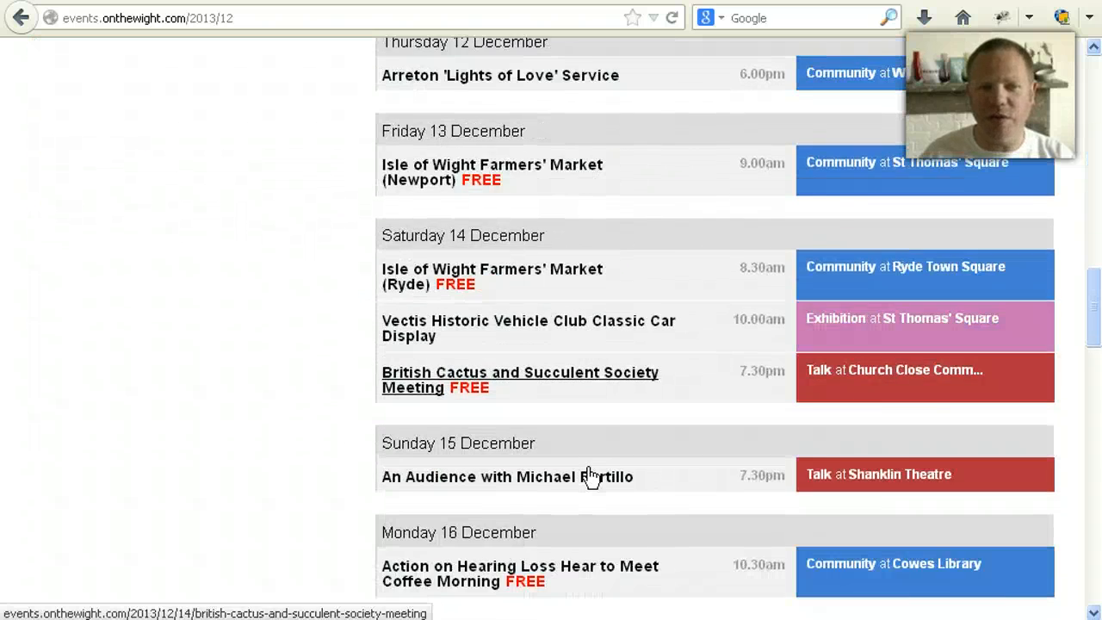
pyautogui.scroll(-8, 589, 475)
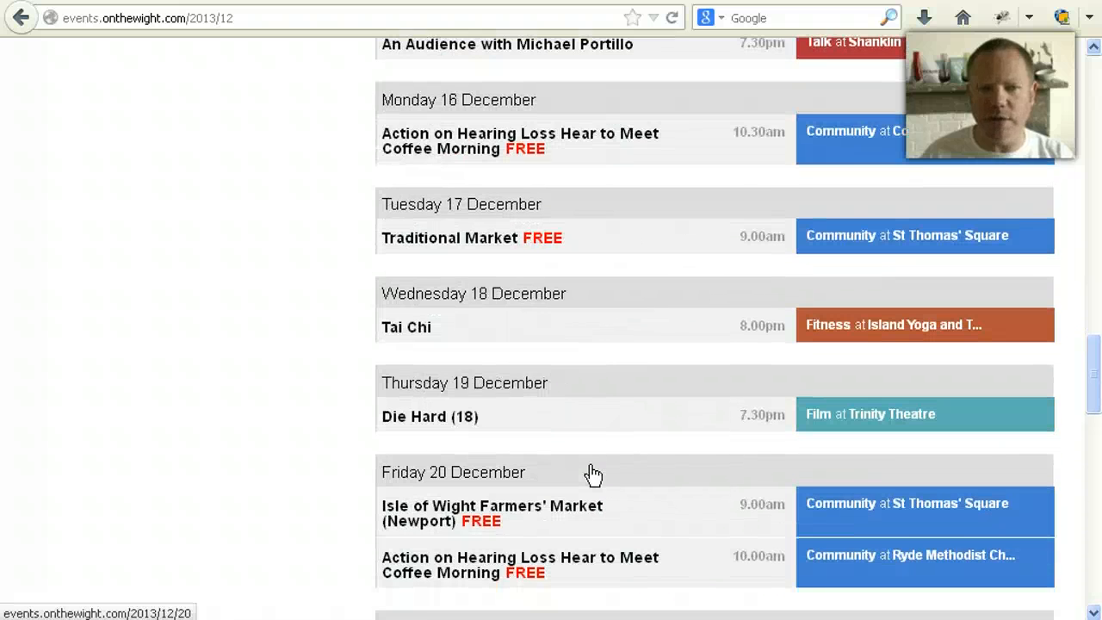
pyautogui.scroll(-9, 598, 474)
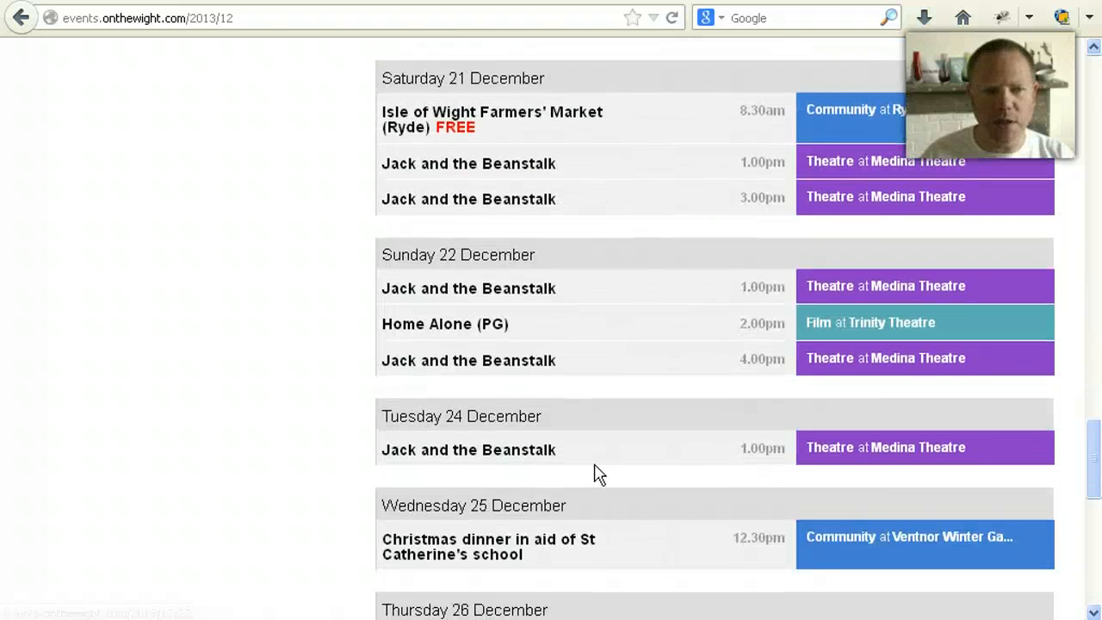
pyautogui.scroll(-2, 600, 474)
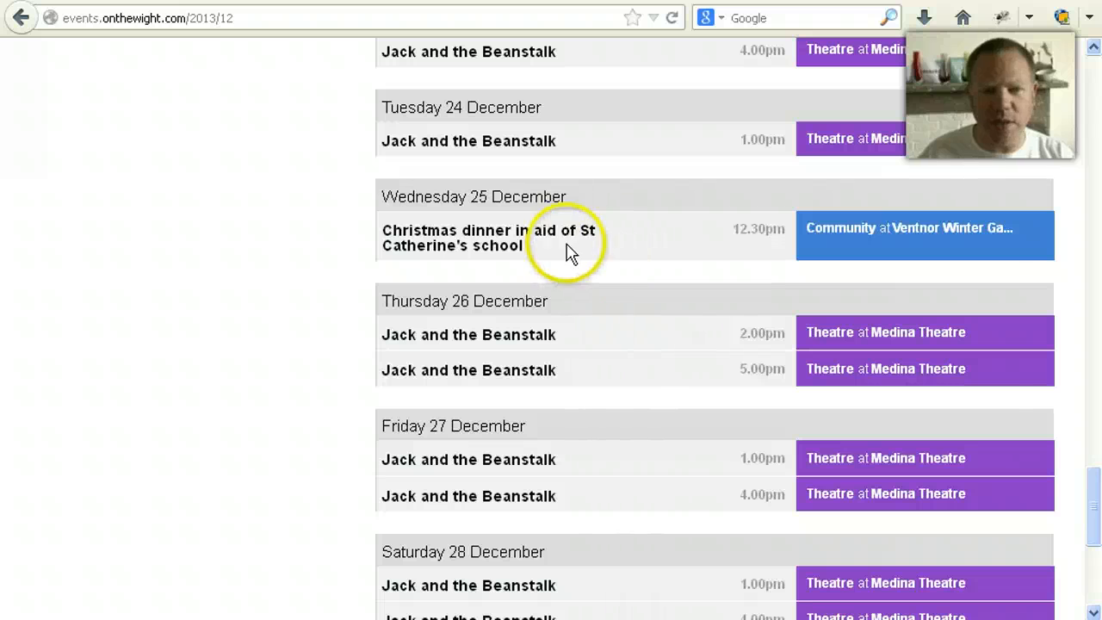
# Open the dinner from the 25 December listing, try Facebook Share, and select the page address.
pyautogui.click(474, 245)
pyautogui.click(474, 244)
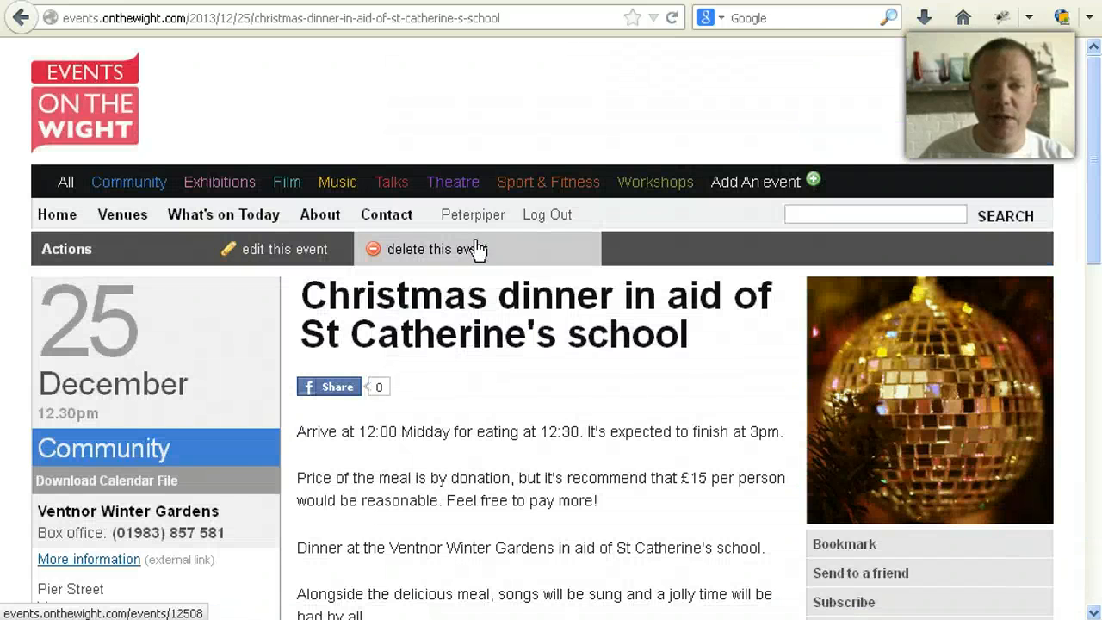
pyautogui.scroll(-3, 551, 315)
pyautogui.click(332, 268)
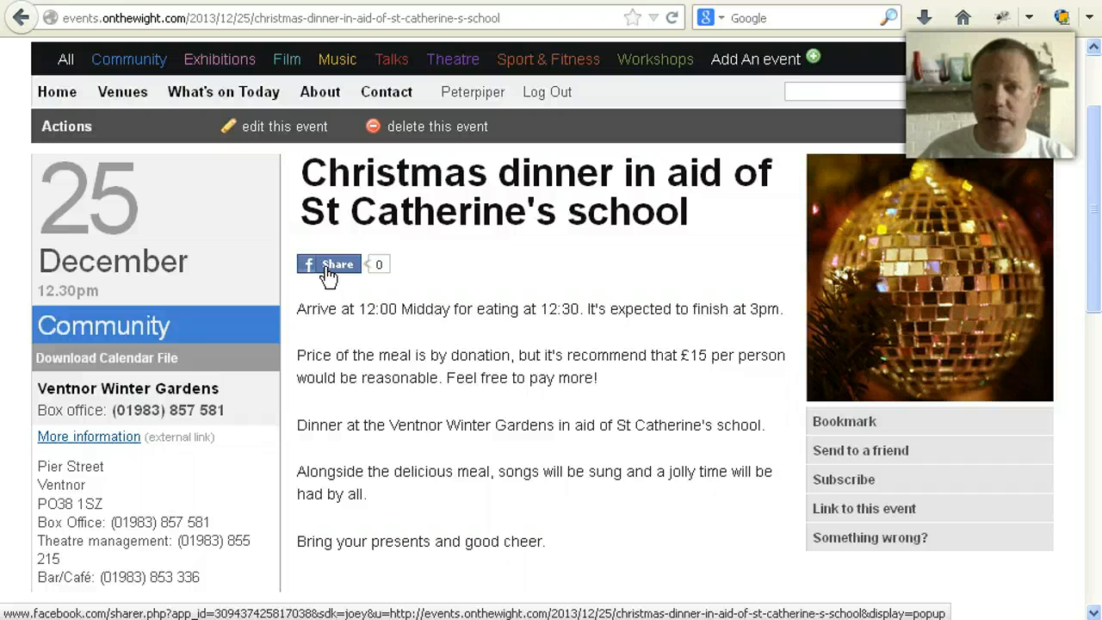
pyautogui.click(330, 272)
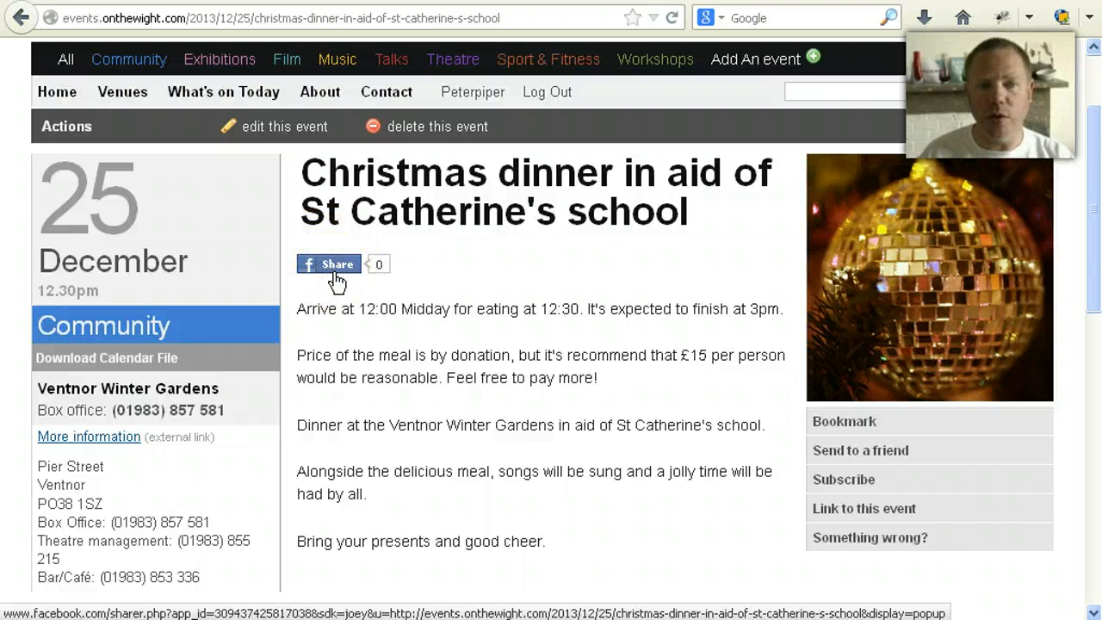
pyautogui.click(472, 15)
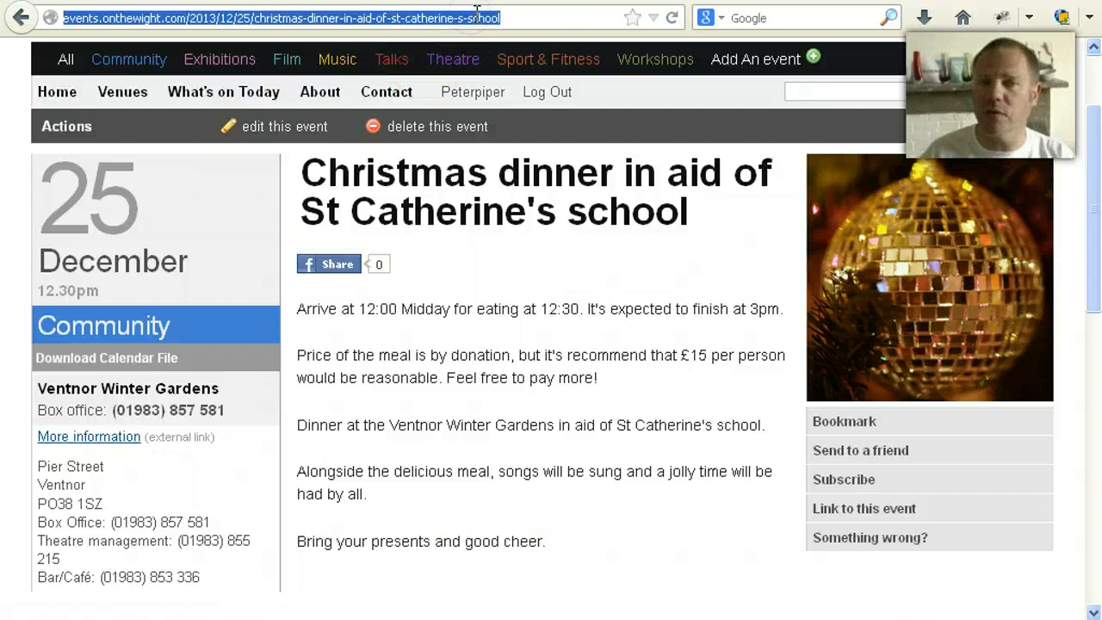
pyautogui.click(585, 289)
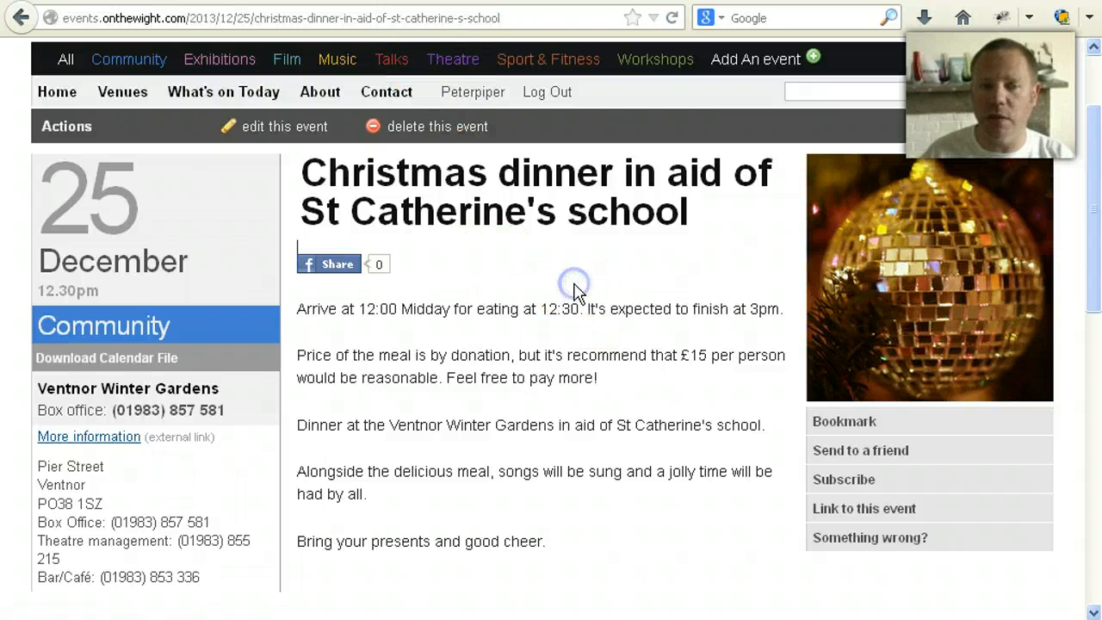